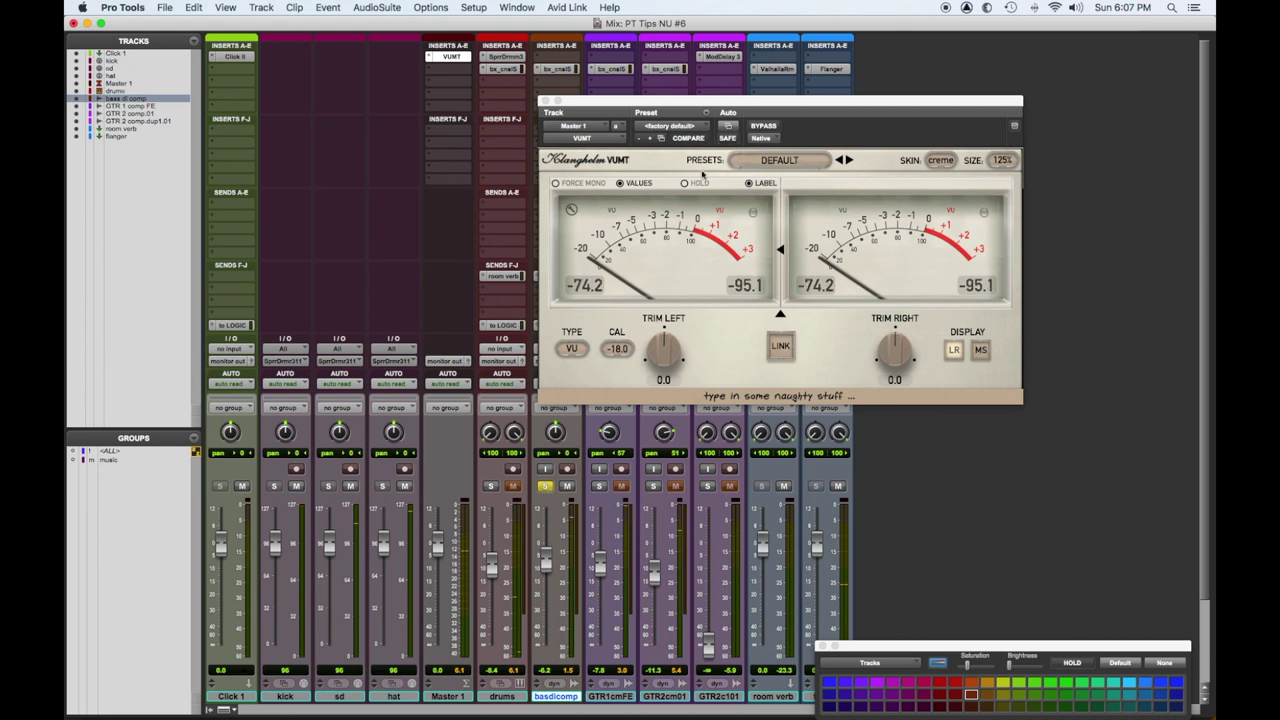
Step: Drag the VUMT meter window to the right, out of the way
left_click_drag(743, 99, 859, 96)
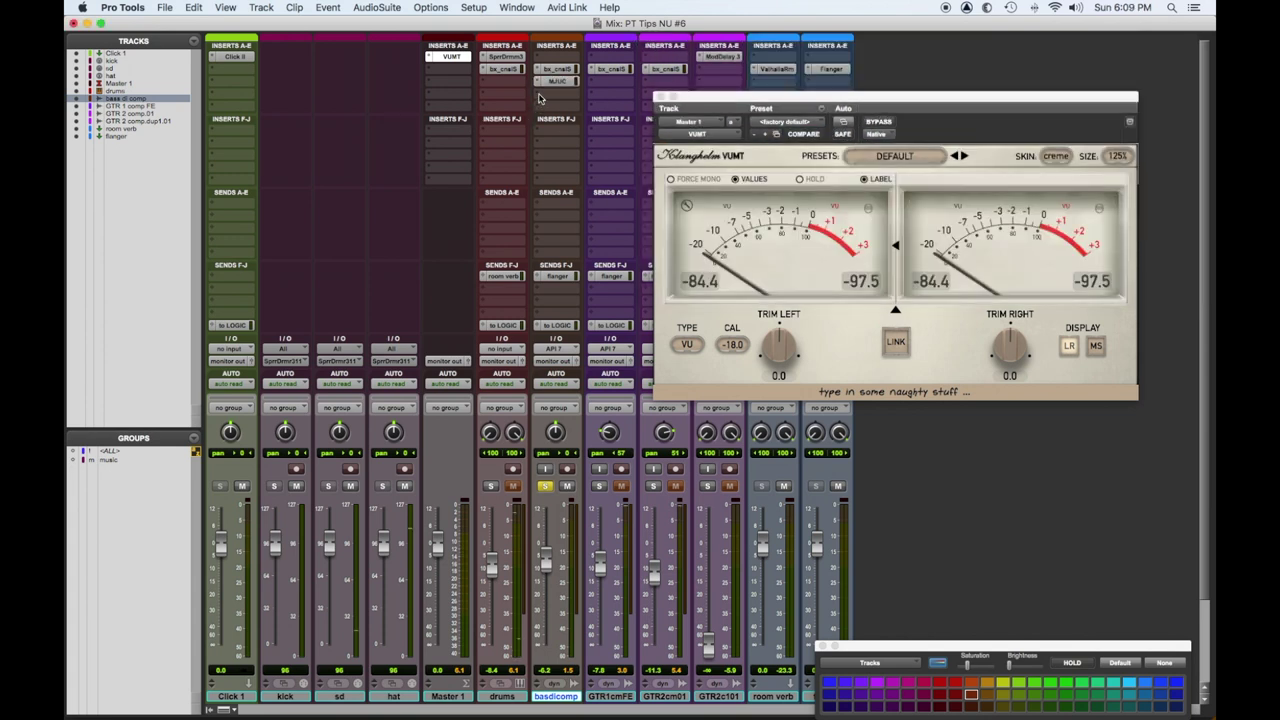
Step: Insert the Oxford Compressor/Limiter on the basdicomp track
left_click(538, 96)
mouse_move(610, 94)
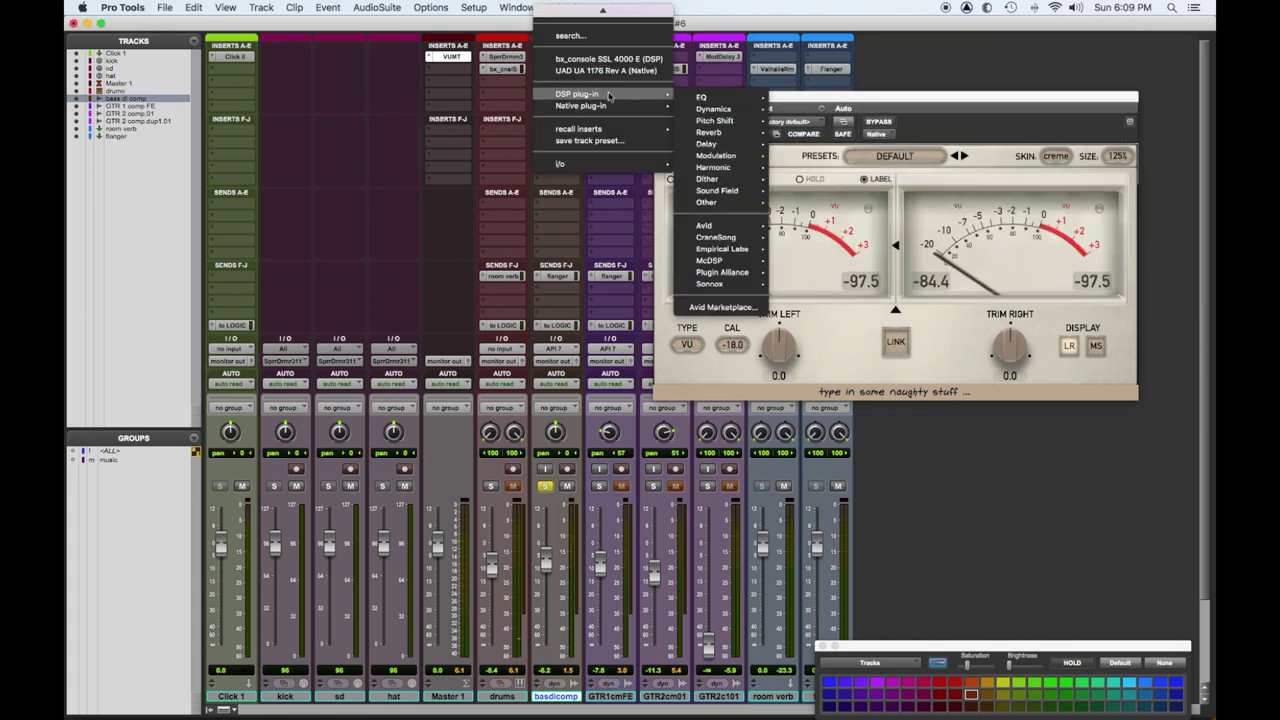
mouse_move(712, 284)
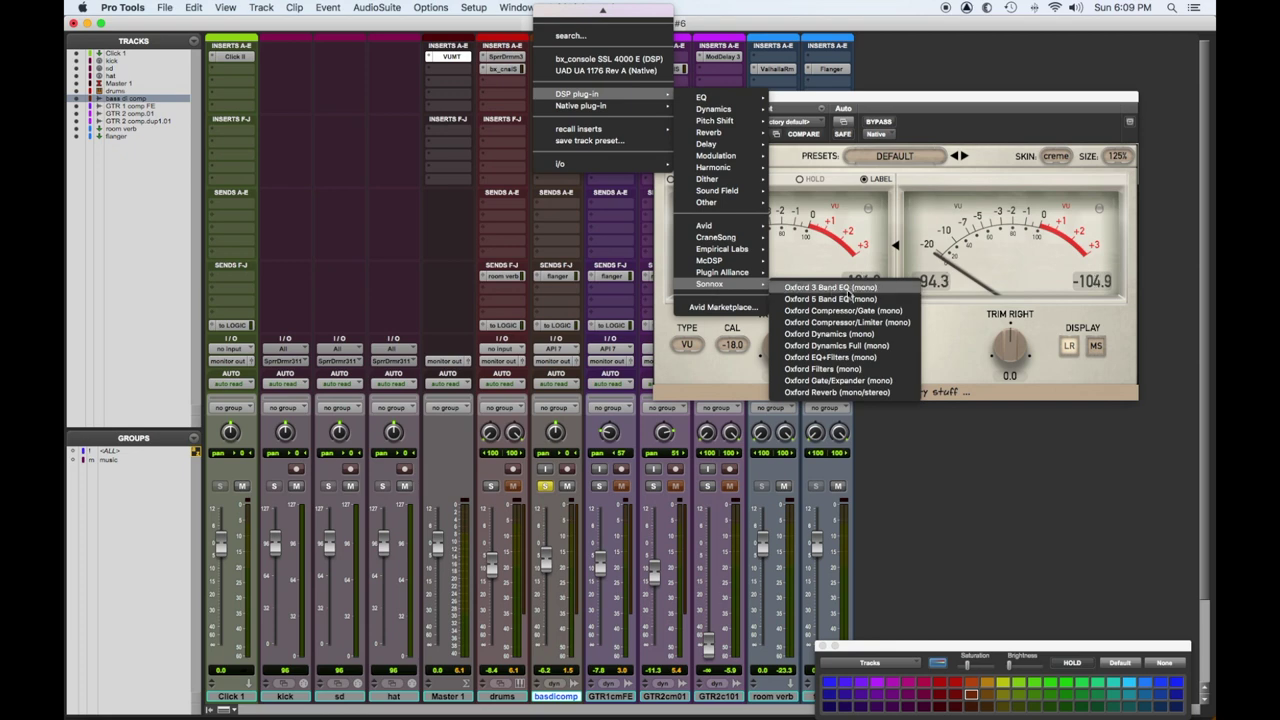
left_click(855, 324)
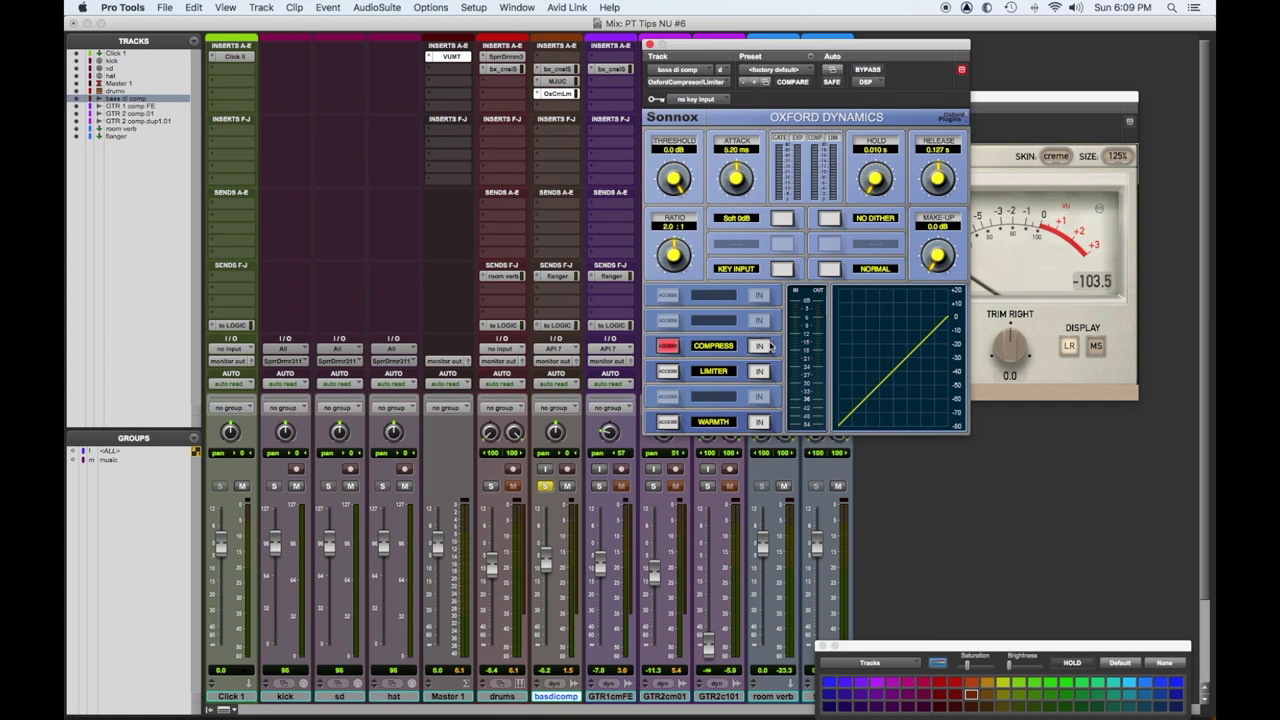
Step: Set attack 0.52 ms, release 0.019 s, ratio about 2.17:1, and lower the threshold
left_click_drag(736, 176, 720, 240)
left_click_drag(947, 172, 932, 208)
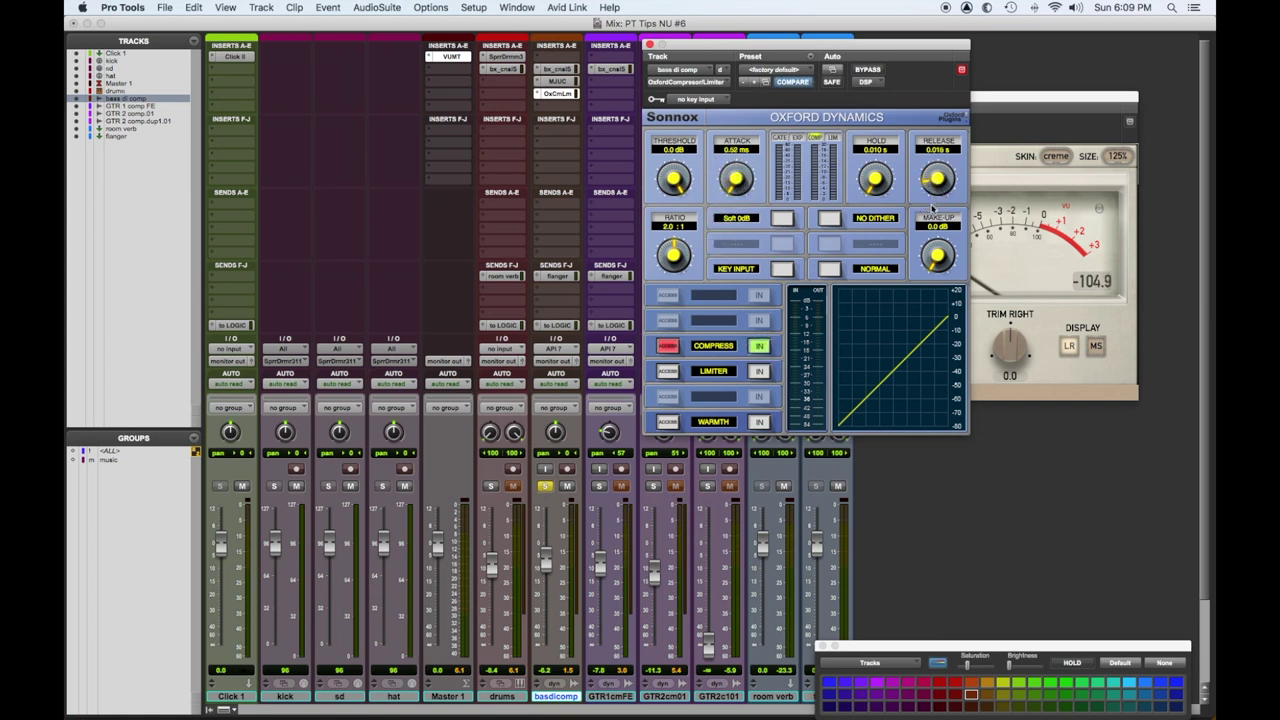
left_click_drag(674, 262, 674, 238)
mouse_move(676, 178)
left_mouse_down()
mouse_move(670, 210)
mouse_move(670, 199)
left_mouse_up()
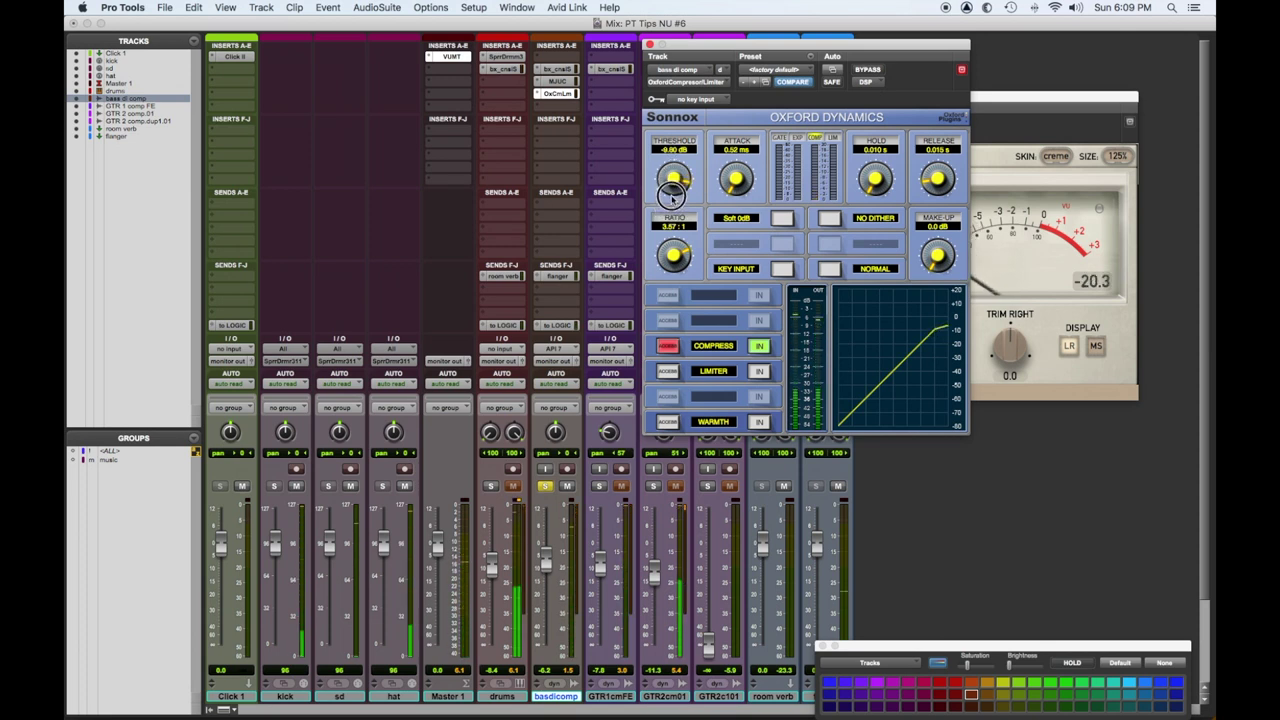
Step: Place MJUC after the Oxford compressor and refine threshold to -11.4 dB and ratio to 4.08:1
left_click(565, 83)
left_click_drag(565, 85, 565, 107)
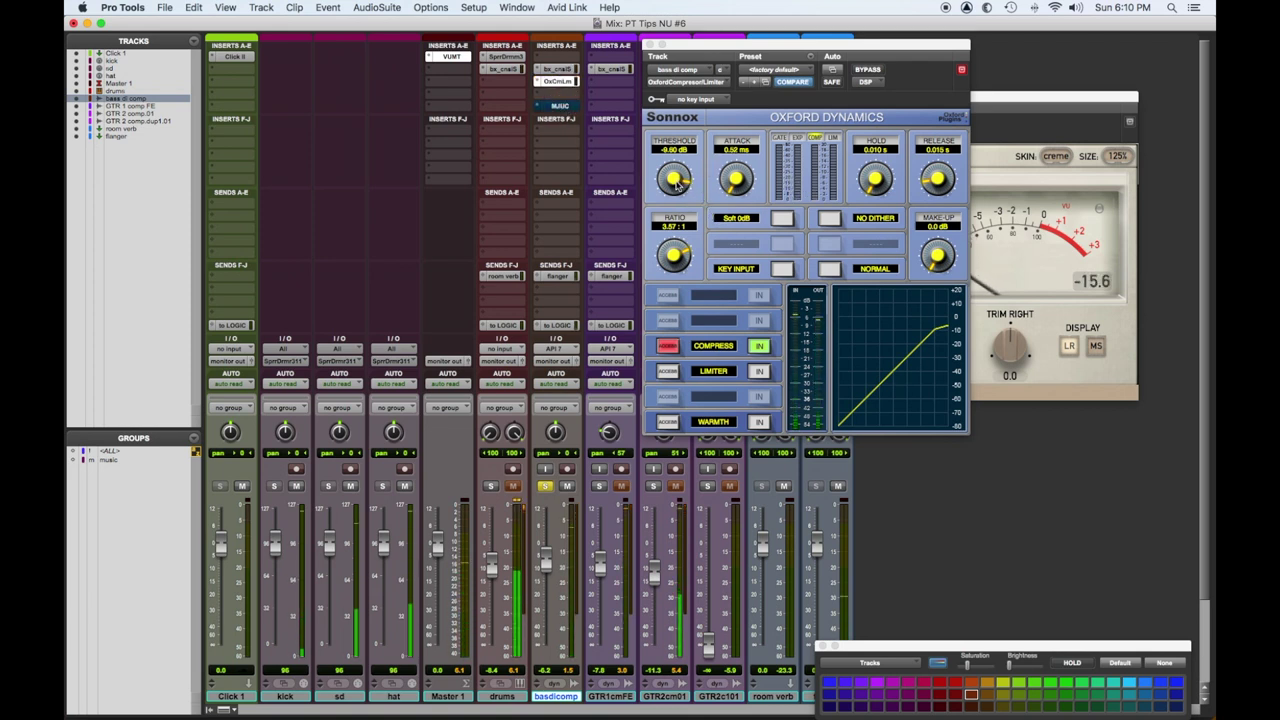
left_click_drag(676, 180, 676, 184)
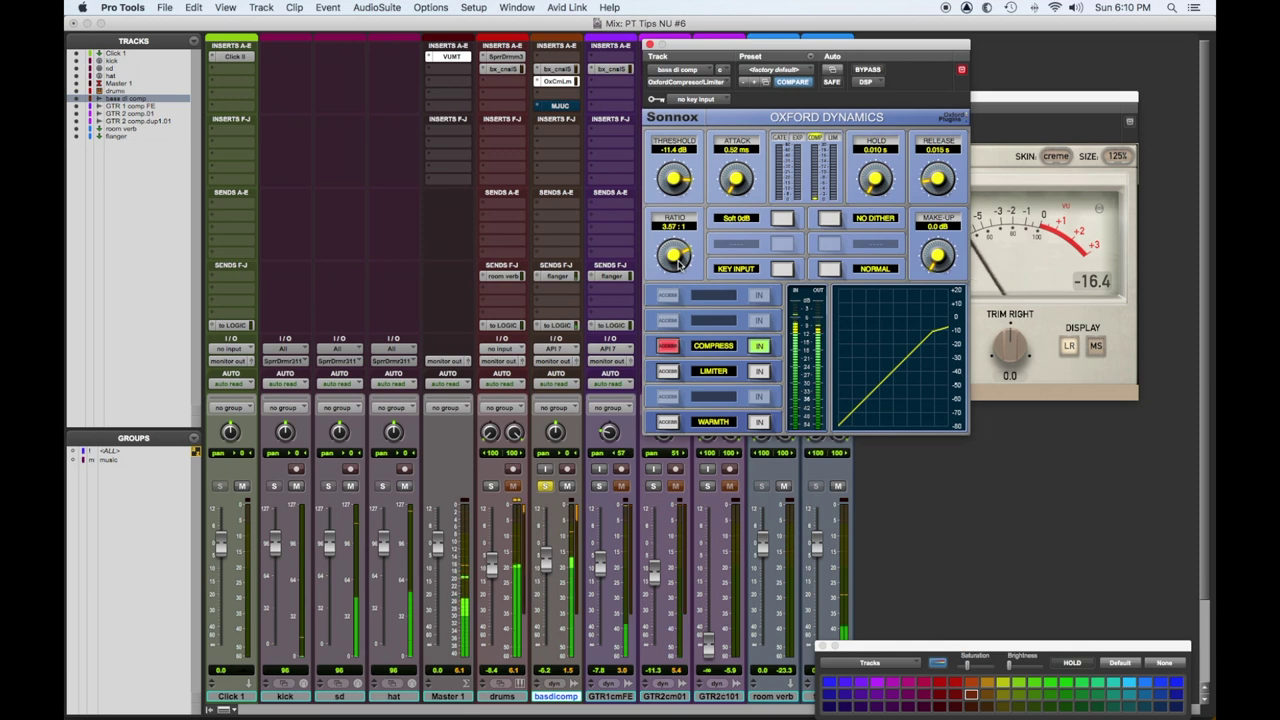
left_click_drag(679, 262, 677, 258)
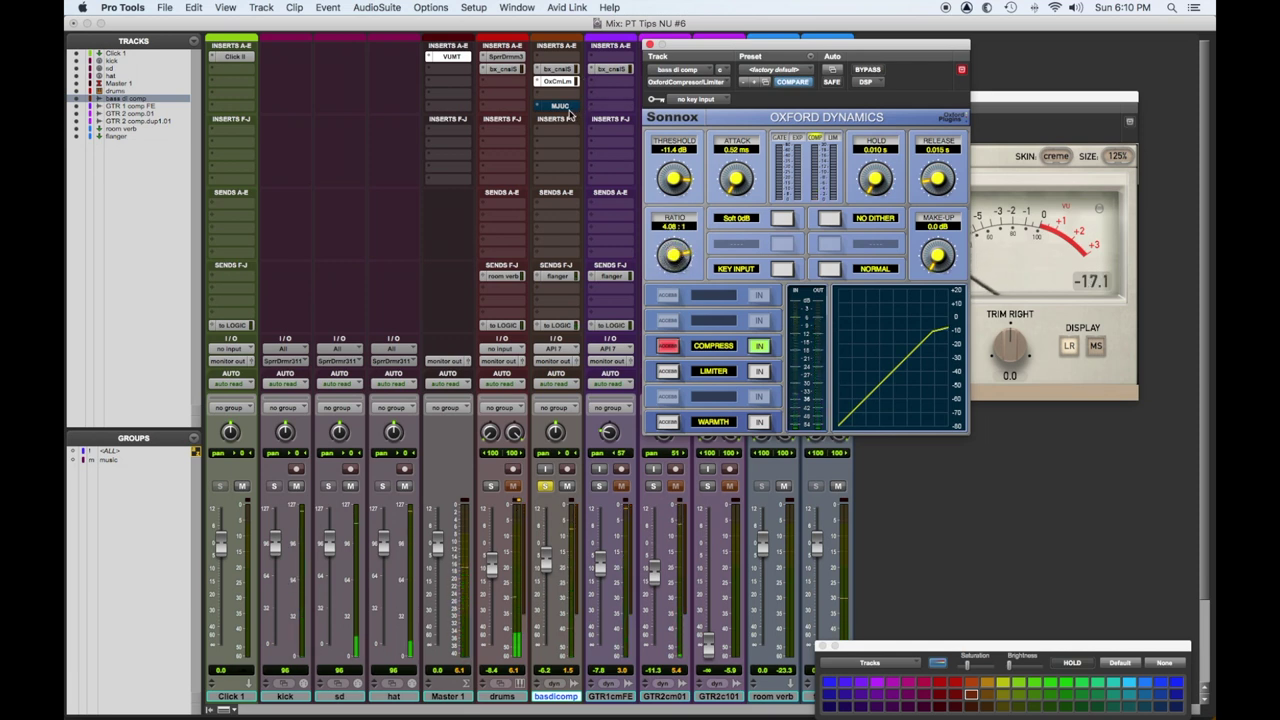
left_click_drag(566, 108, 569, 101)
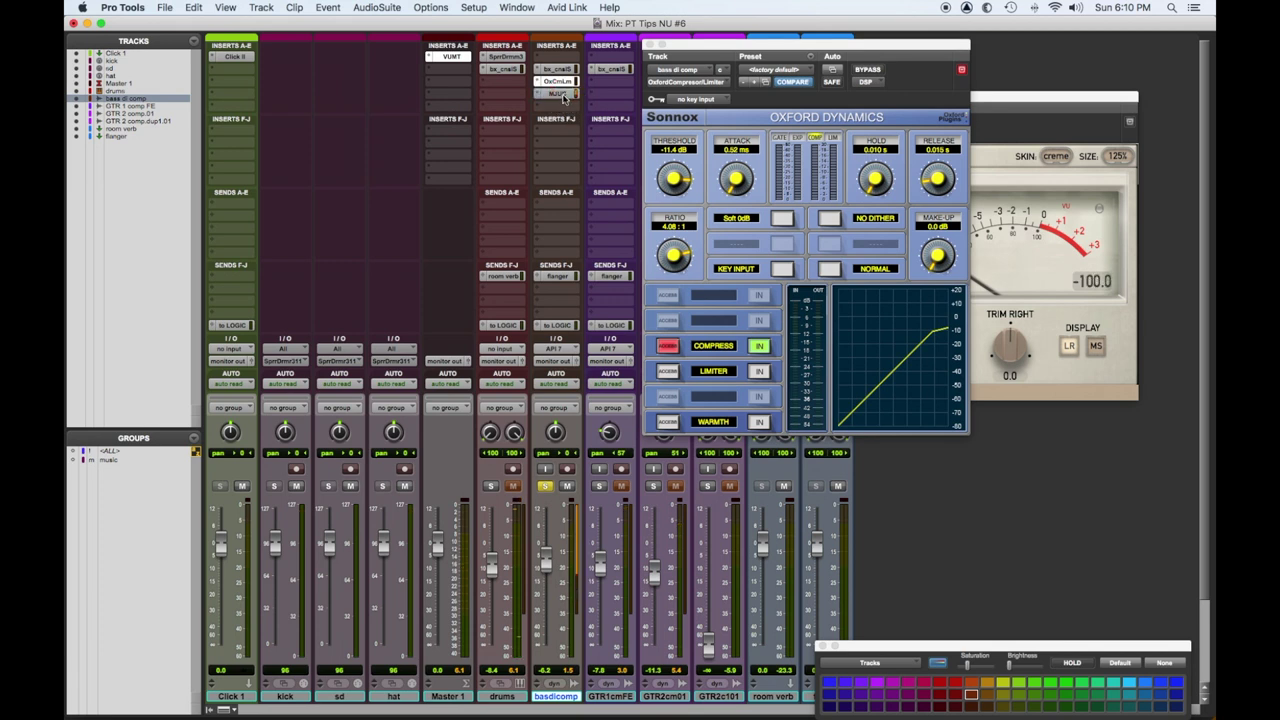
left_click(649, 45)
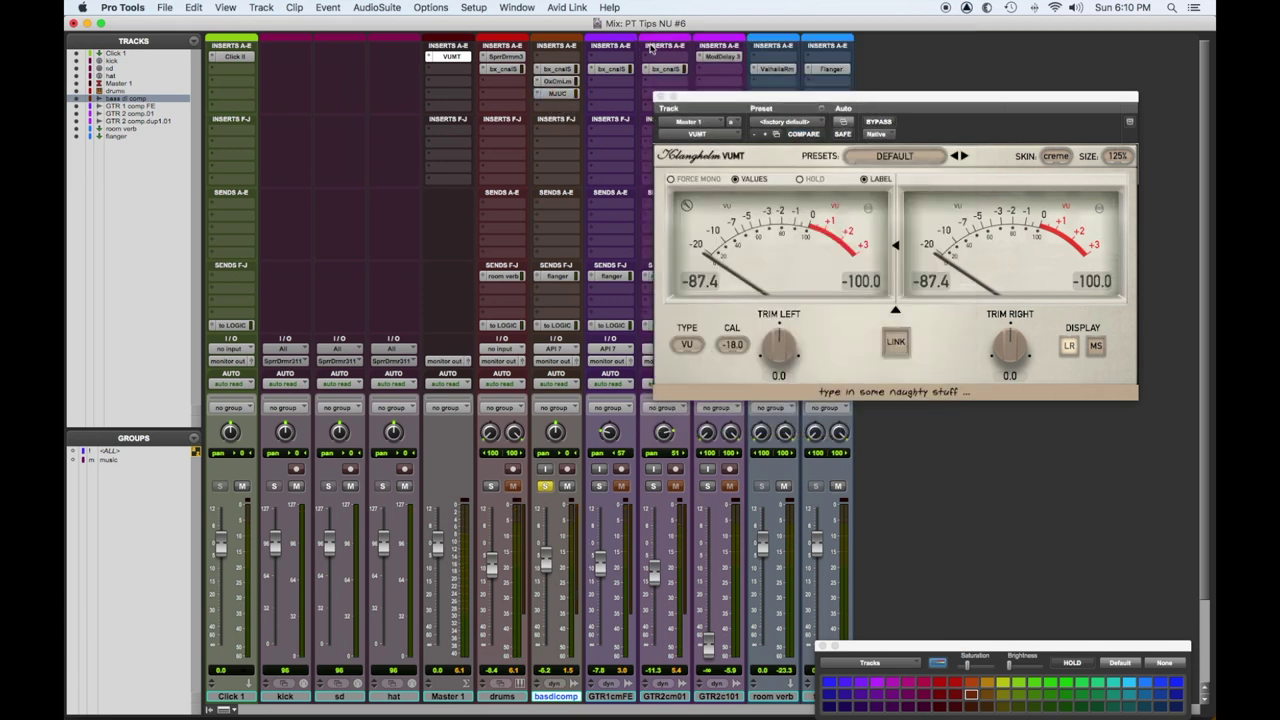
Step: A/B the bass MJUC via its bypass, solo the drums, and leave MJUC bypassed
left_click(559, 95)
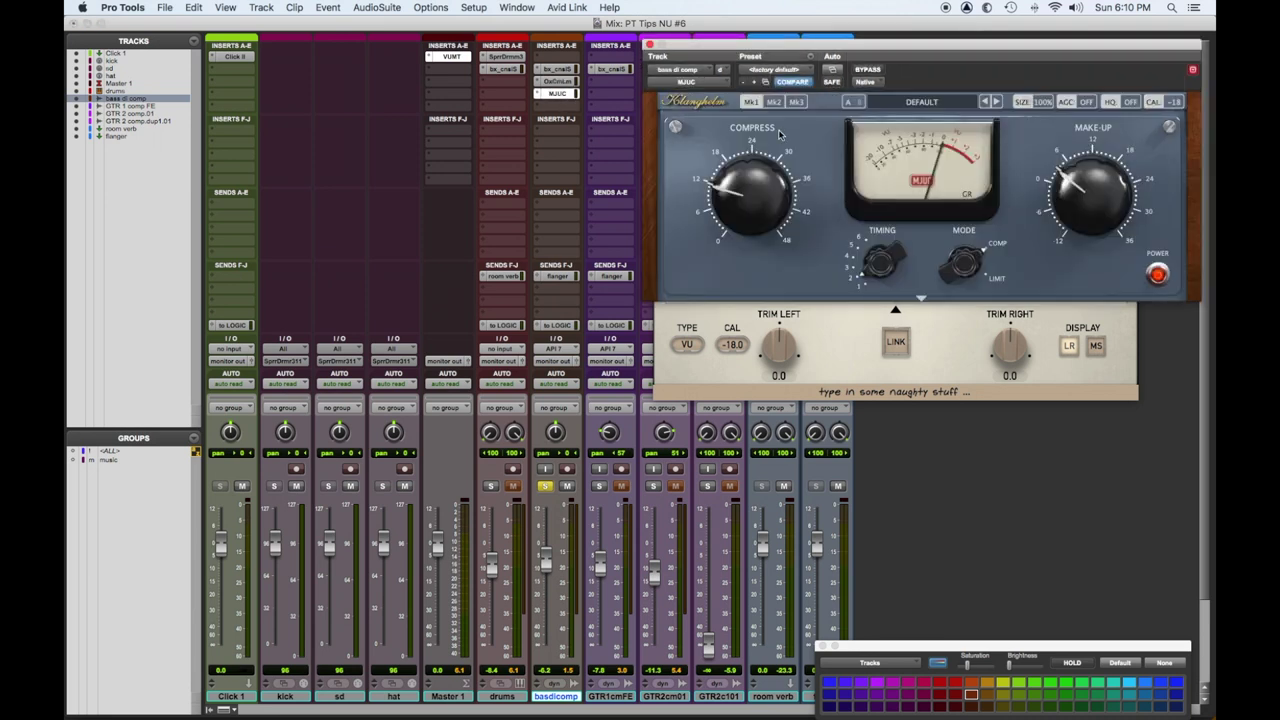
left_click(868, 70)
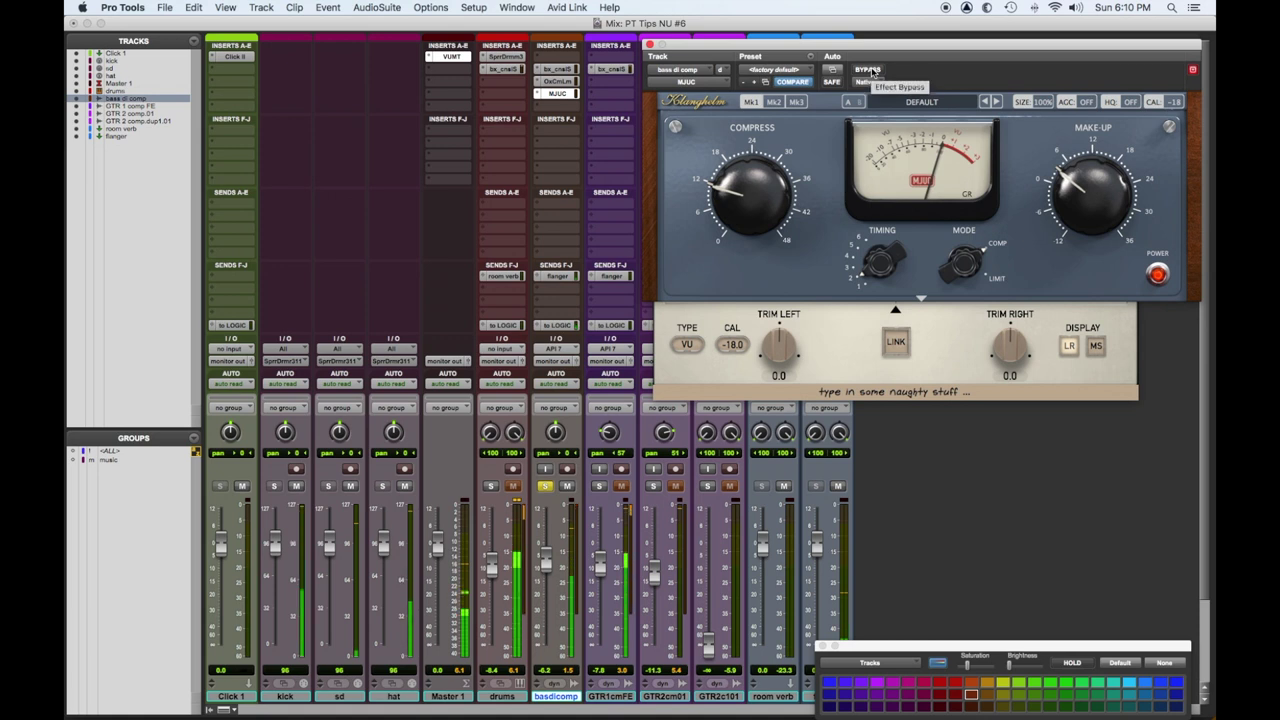
left_click(868, 70)
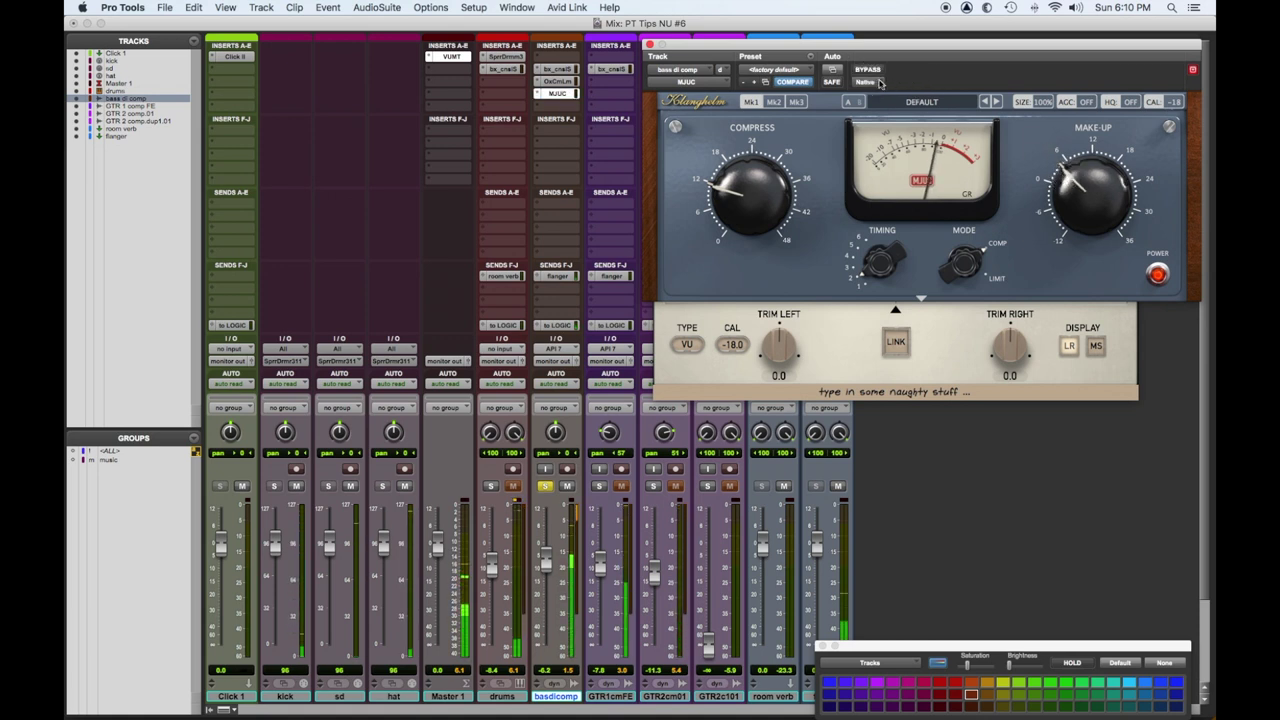
left_click(868, 70)
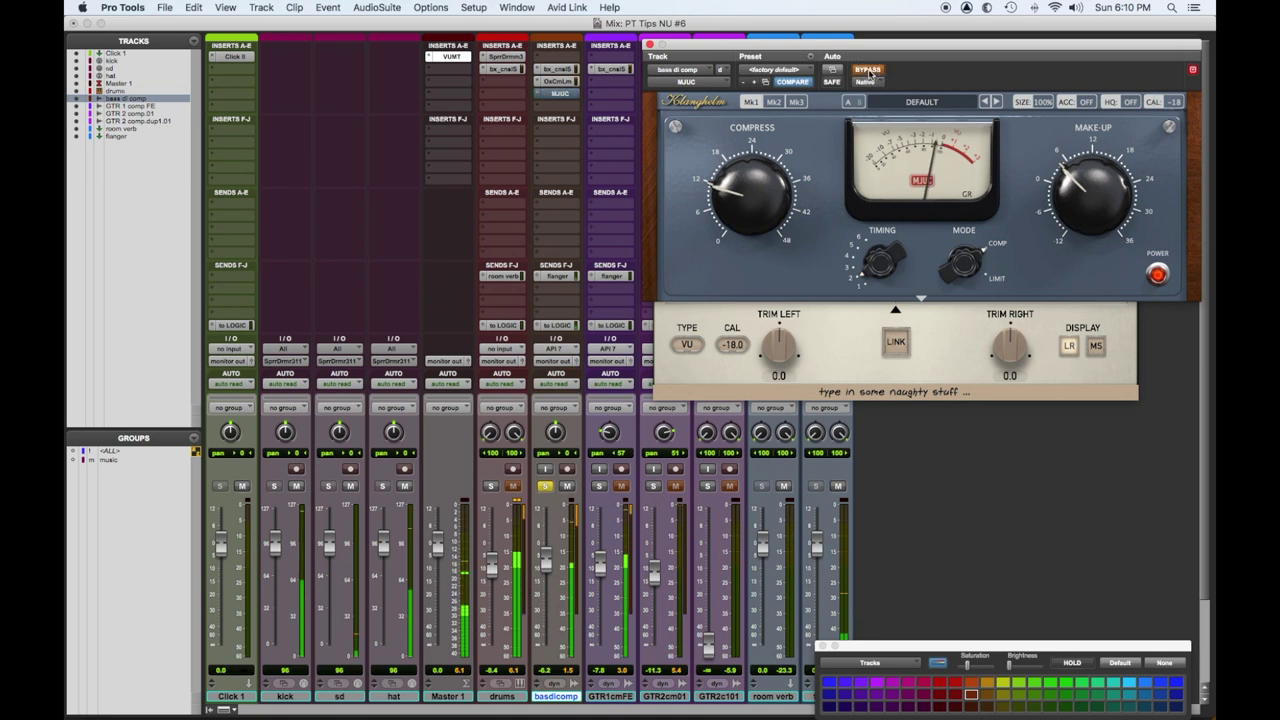
left_click(868, 71)
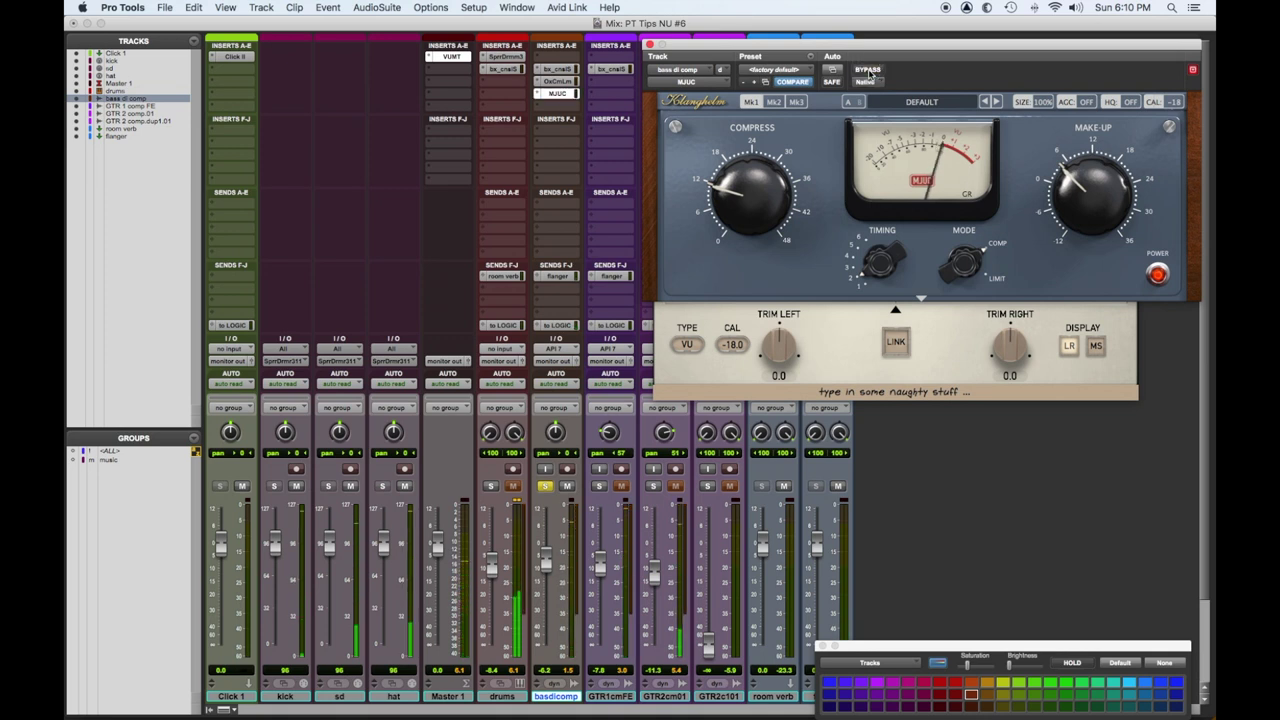
left_click(869, 71)
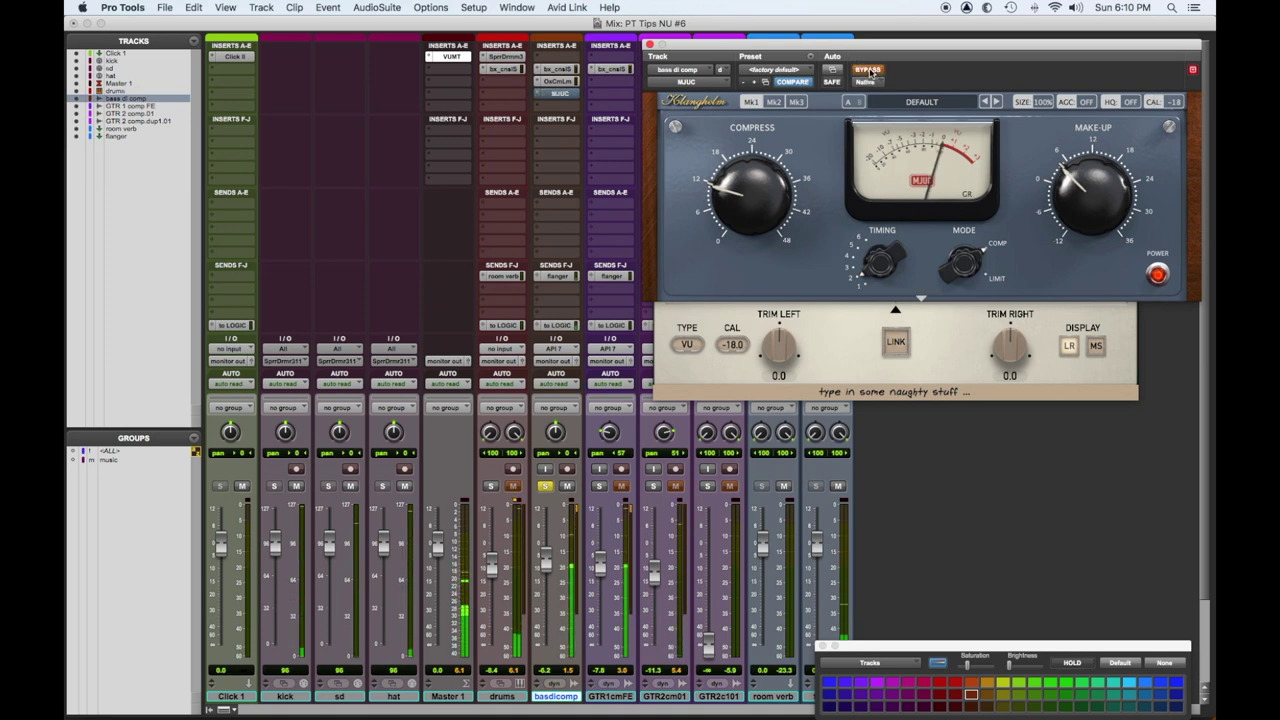
left_click(869, 71)
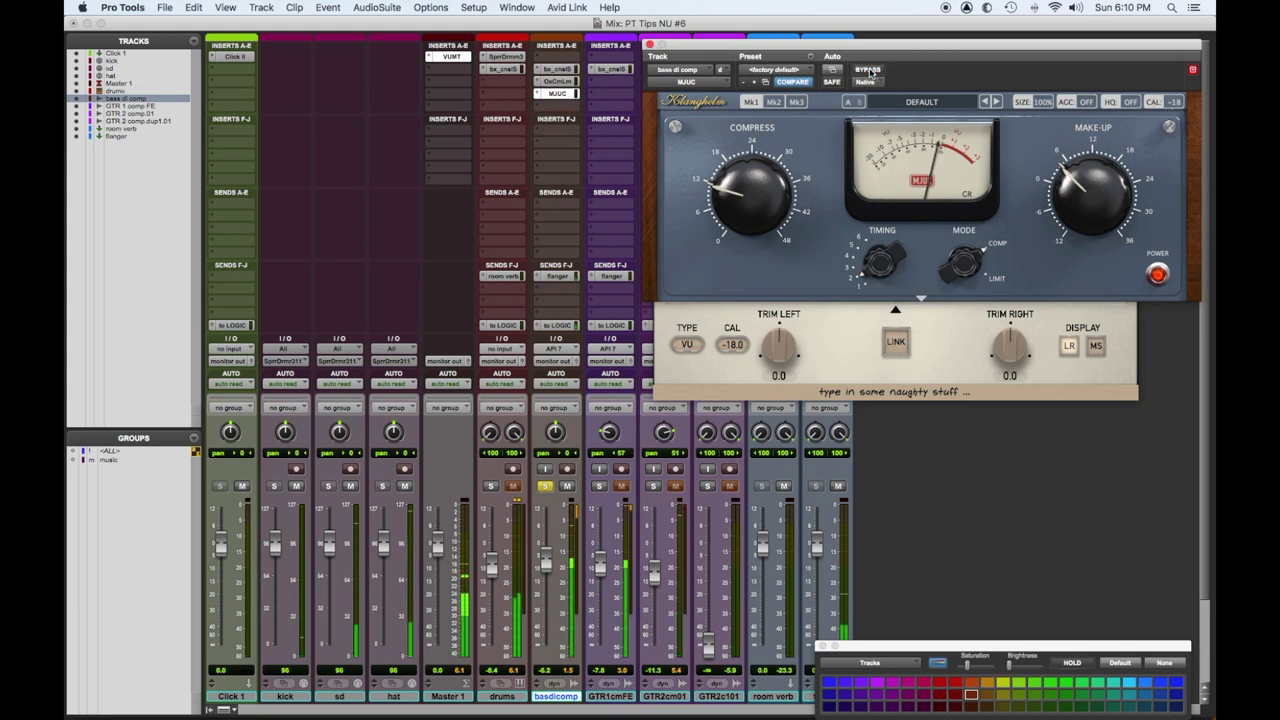
left_click(491, 487)
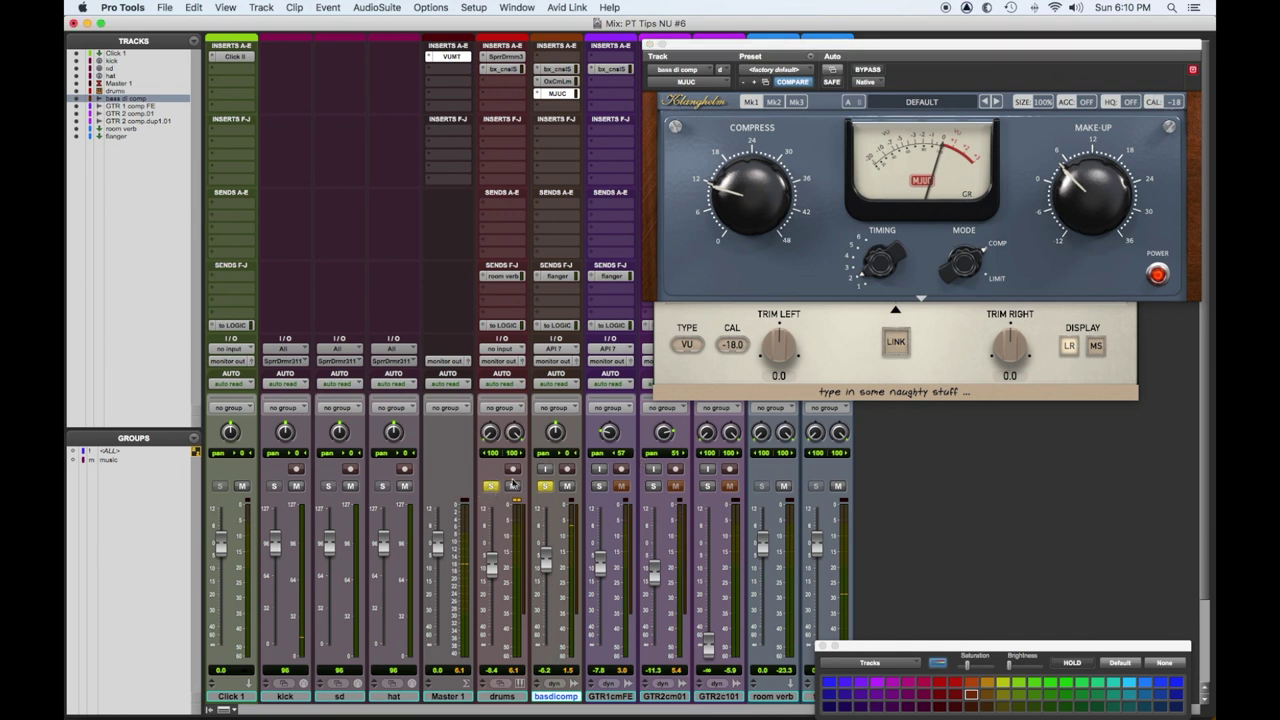
left_click(870, 70)
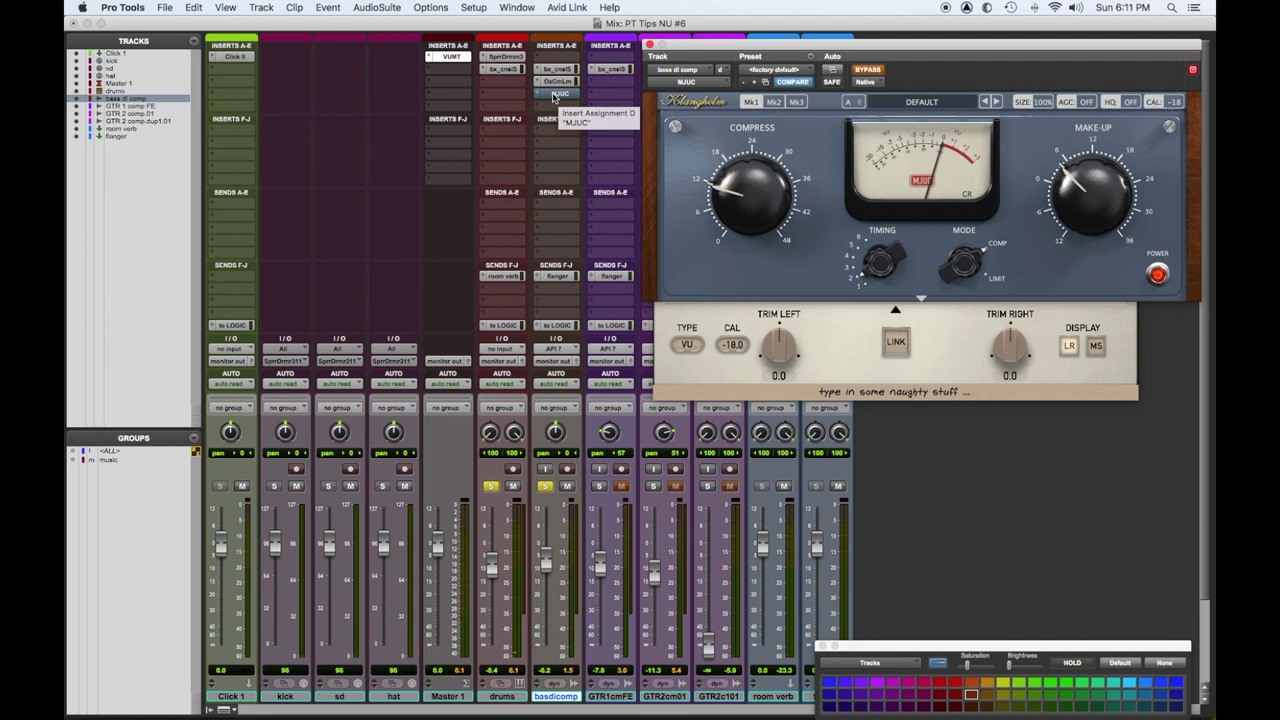
Step: Lower the compressor threshold on the drums' bx_console SSL 4000 E strip
left_click(652, 44)
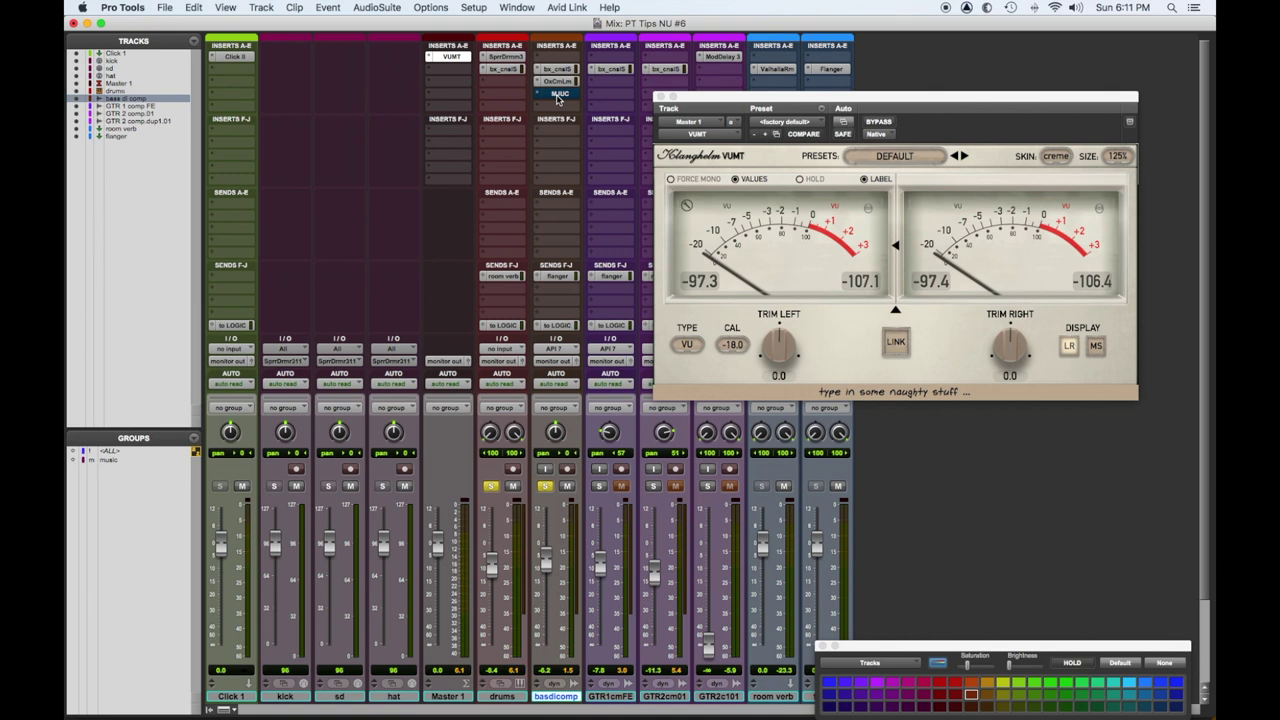
left_click(500, 72)
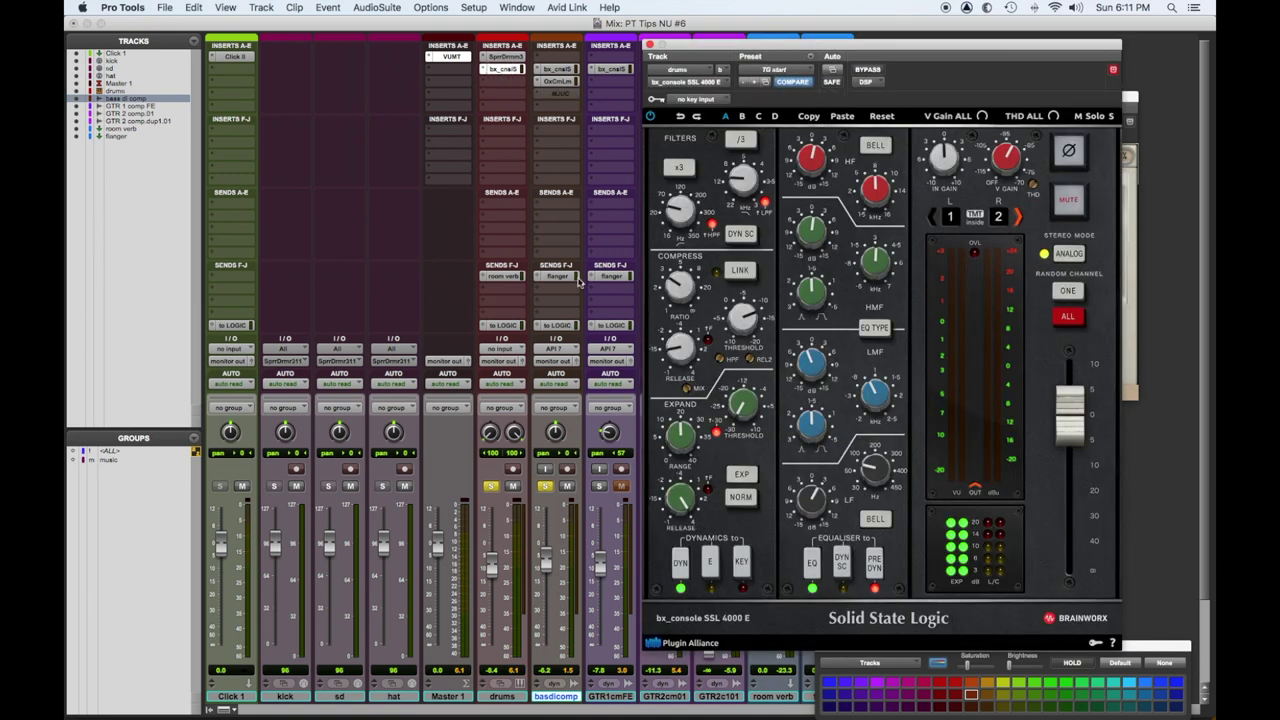
left_click_drag(732, 325, 733, 355)
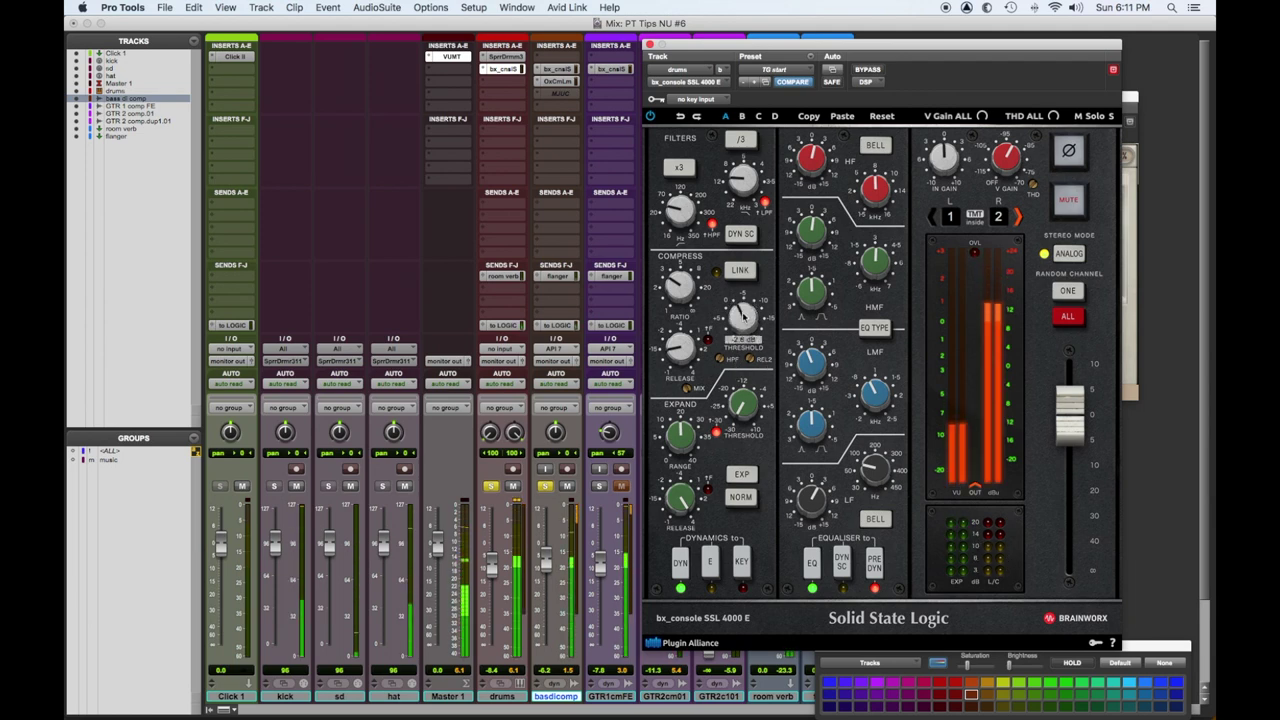
left_click(649, 45)
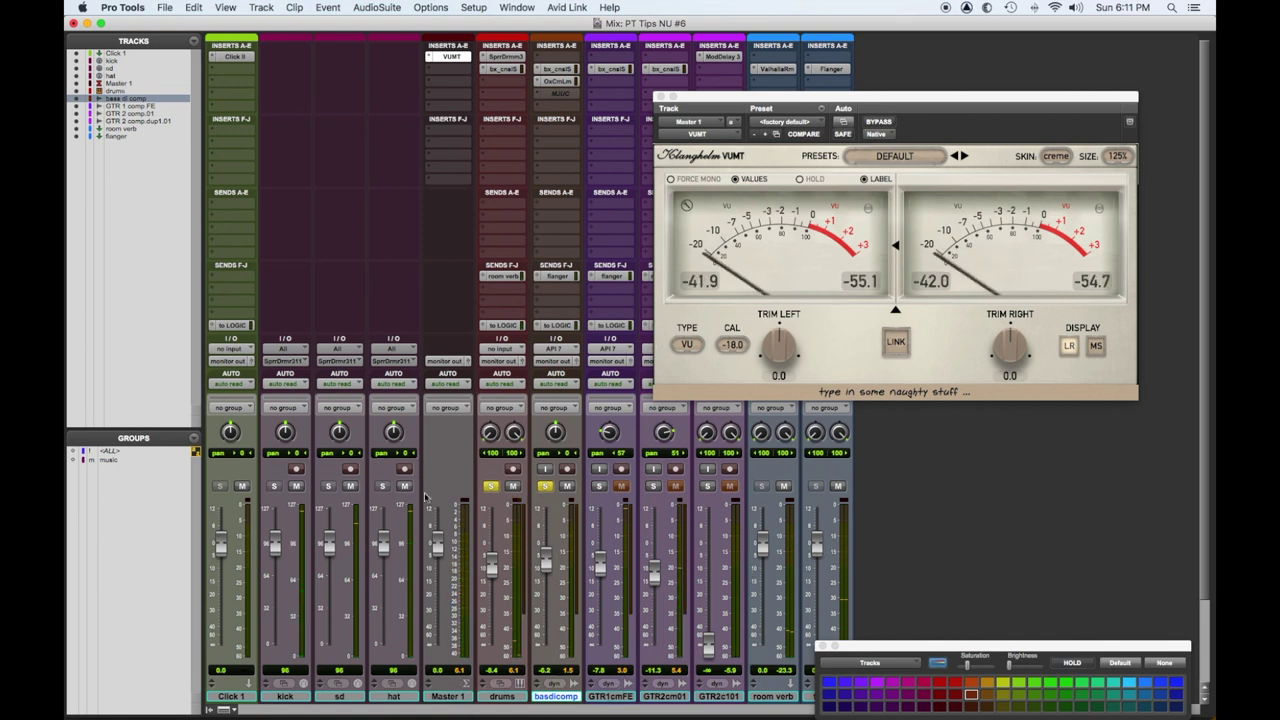
Step: Unsolo the bass and solo the GTR1cmFE guitar track
left_click(545, 487)
left_click_drag(757, 100, 788, 101)
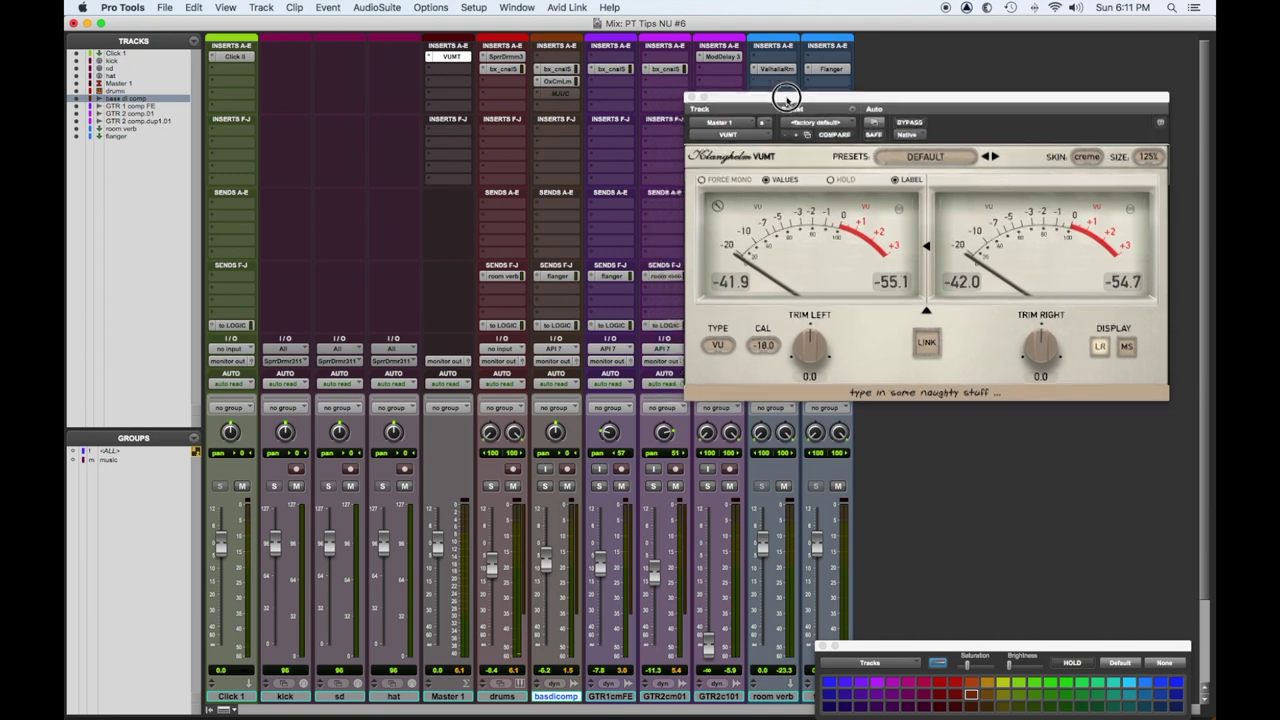
left_click(600, 487)
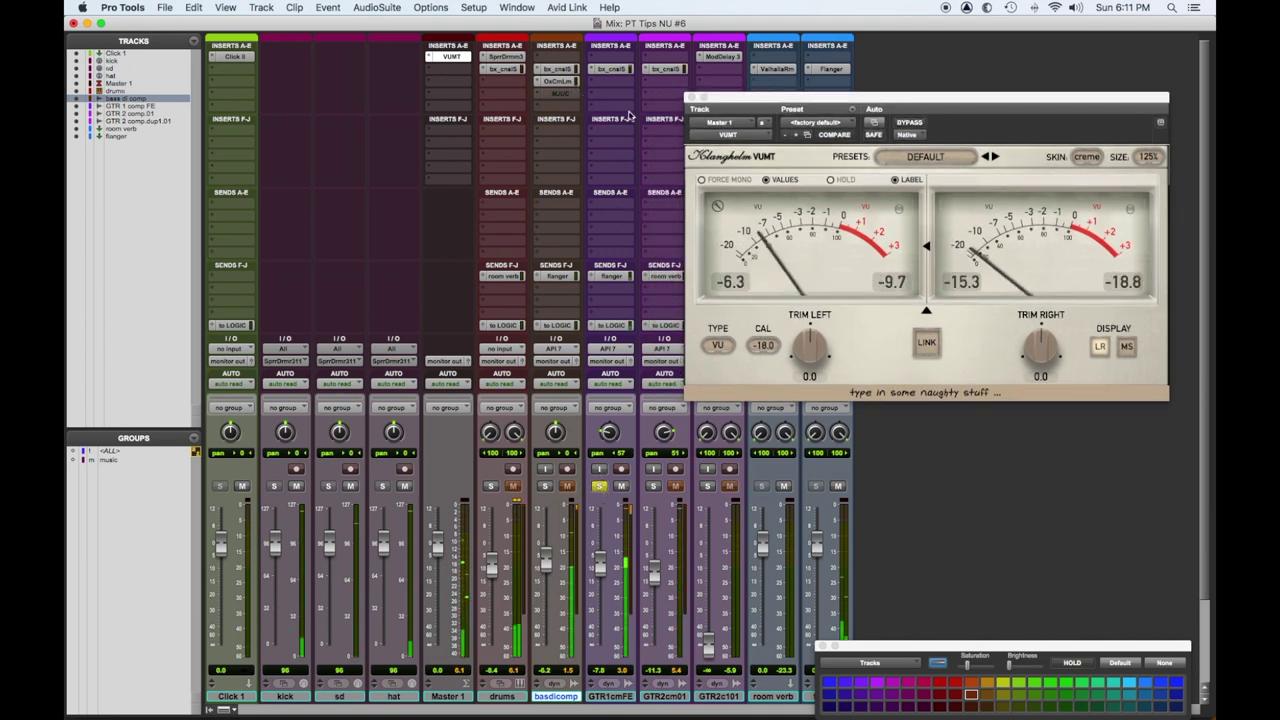
Step: Insert Oxford Compressor/Gate on GTR1cmFE's second slot with the COMPRESS section enabled
left_click(604, 83)
mouse_move(631, 81)
mouse_move(768, 96)
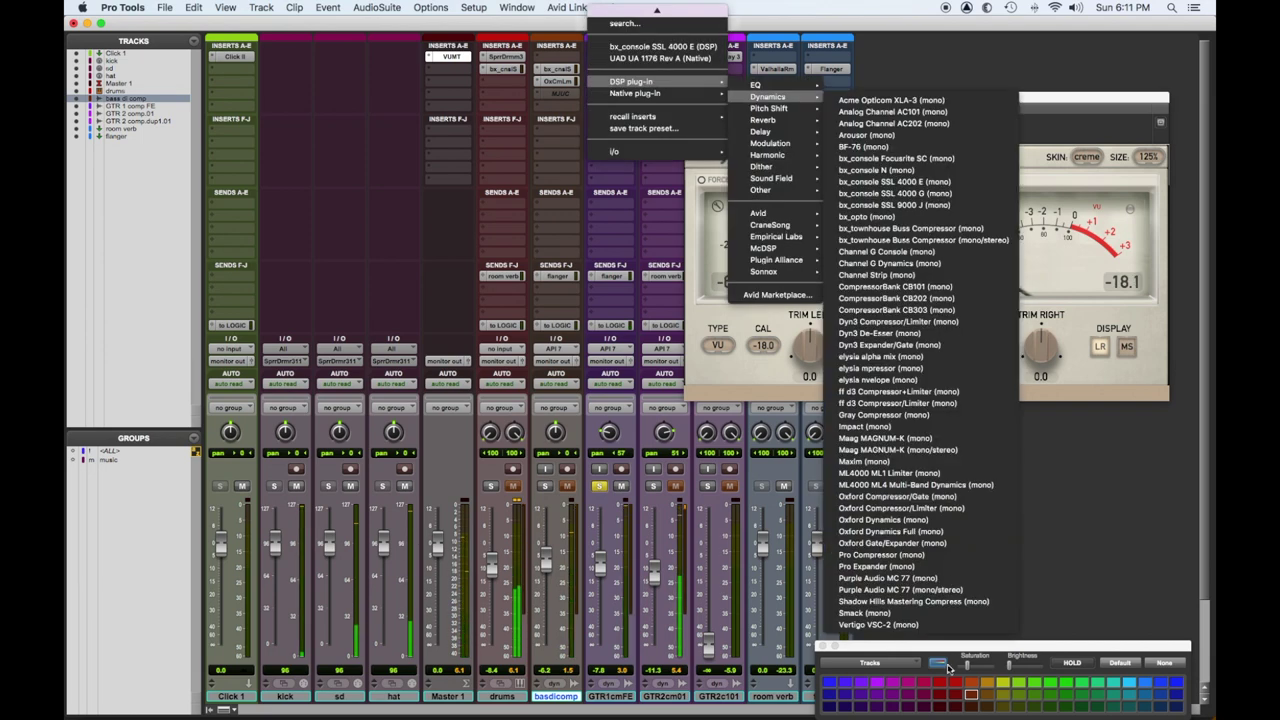
left_click(913, 495)
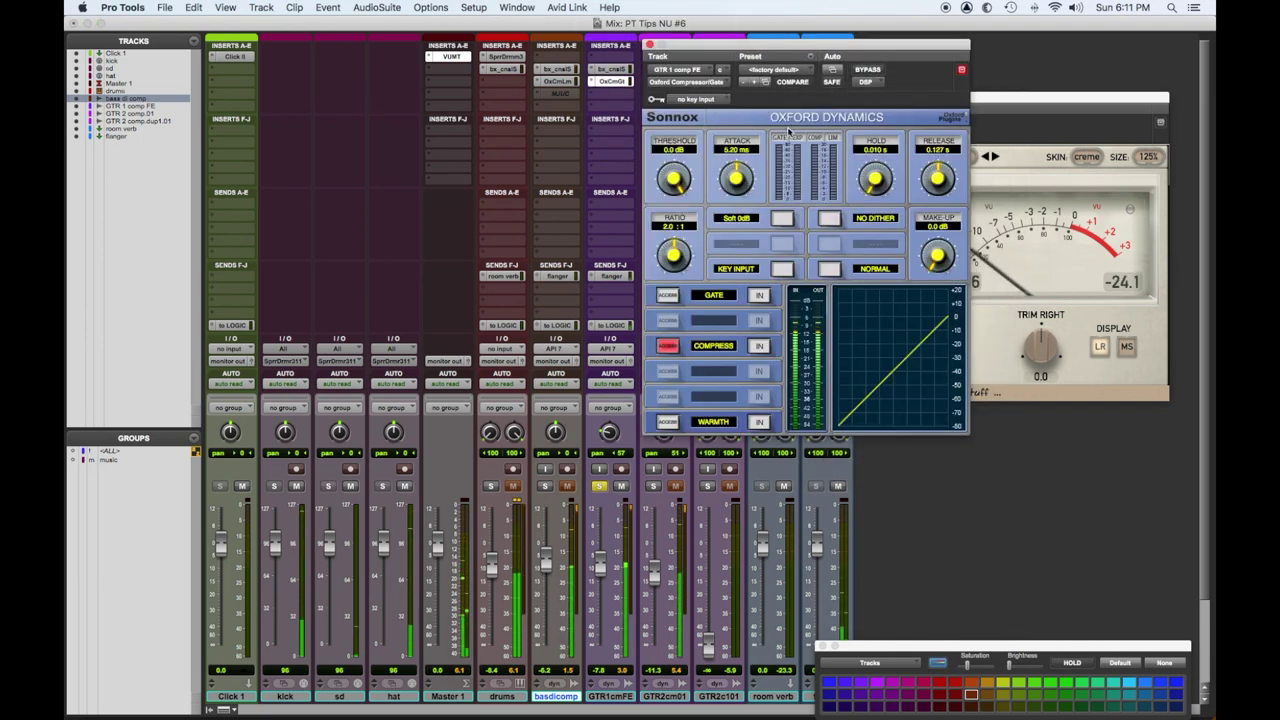
left_click(760, 344)
Step: Set rough values: threshold about -18.8 dB, short attack, 0.007 s release, ratio 2.08:1, some make-up
left_click_drag(673, 177, 671, 184)
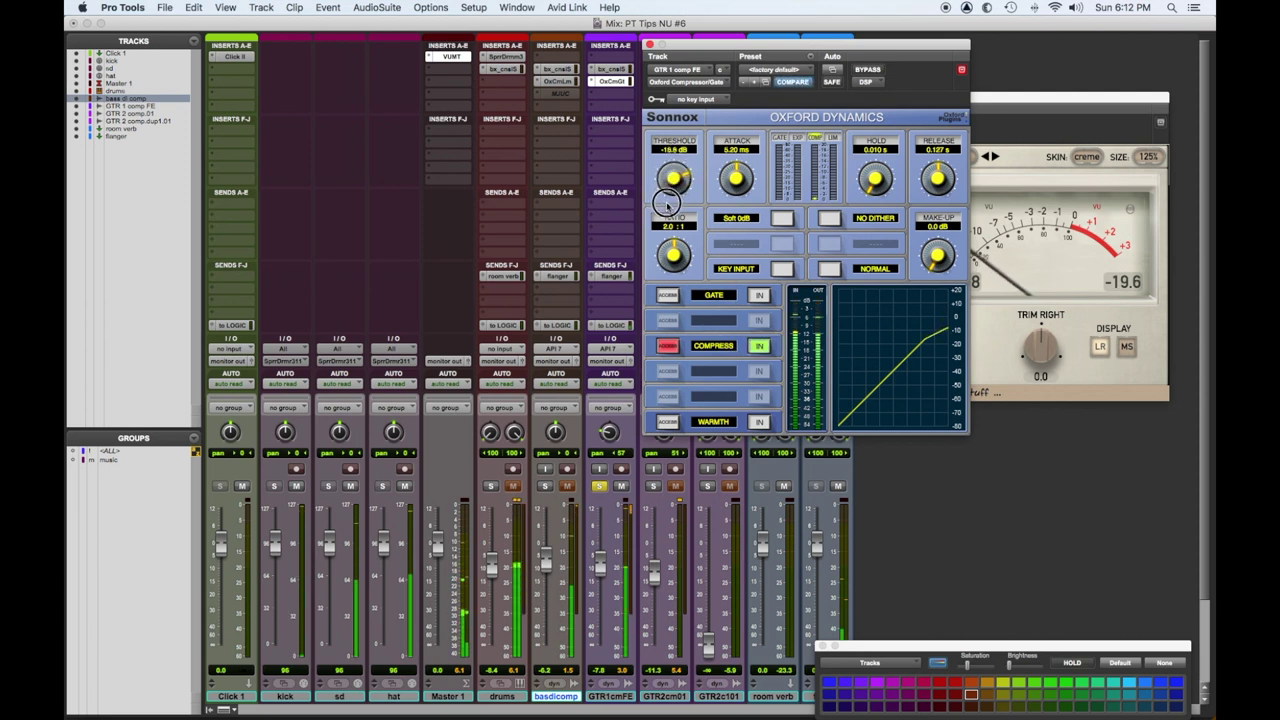
left_click_drag(735, 180, 727, 207)
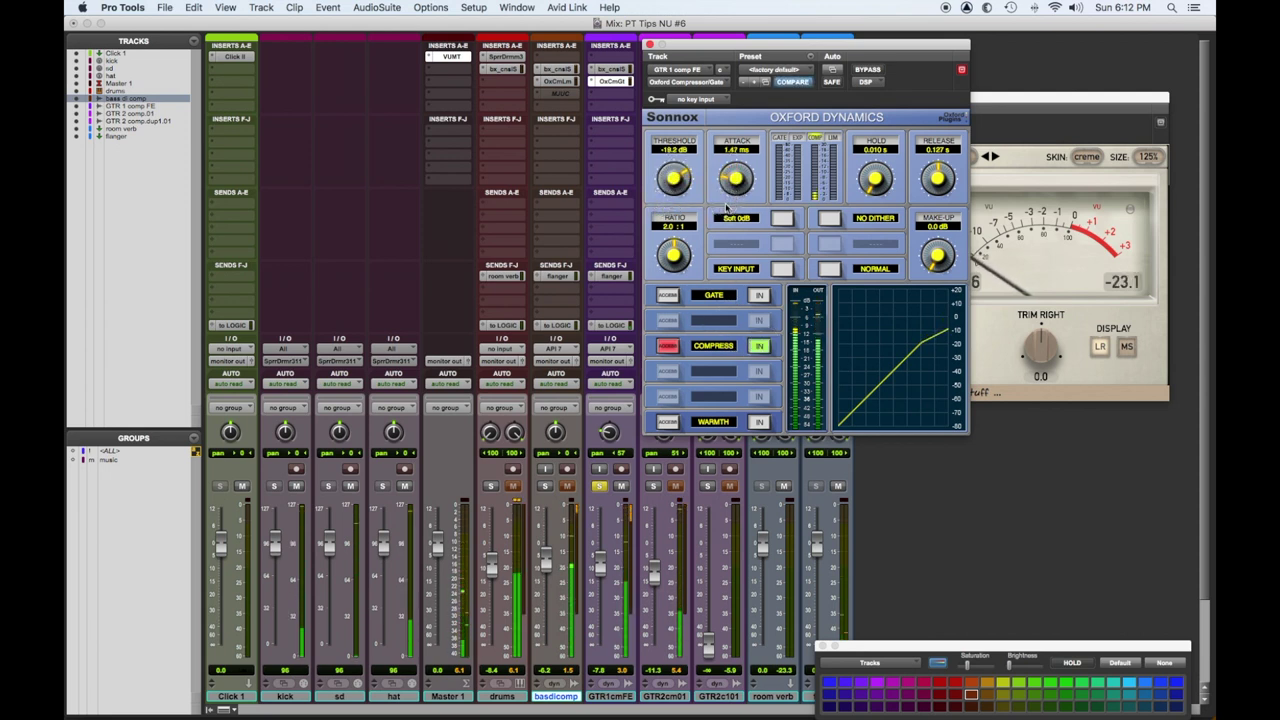
left_click_drag(938, 178, 922, 228)
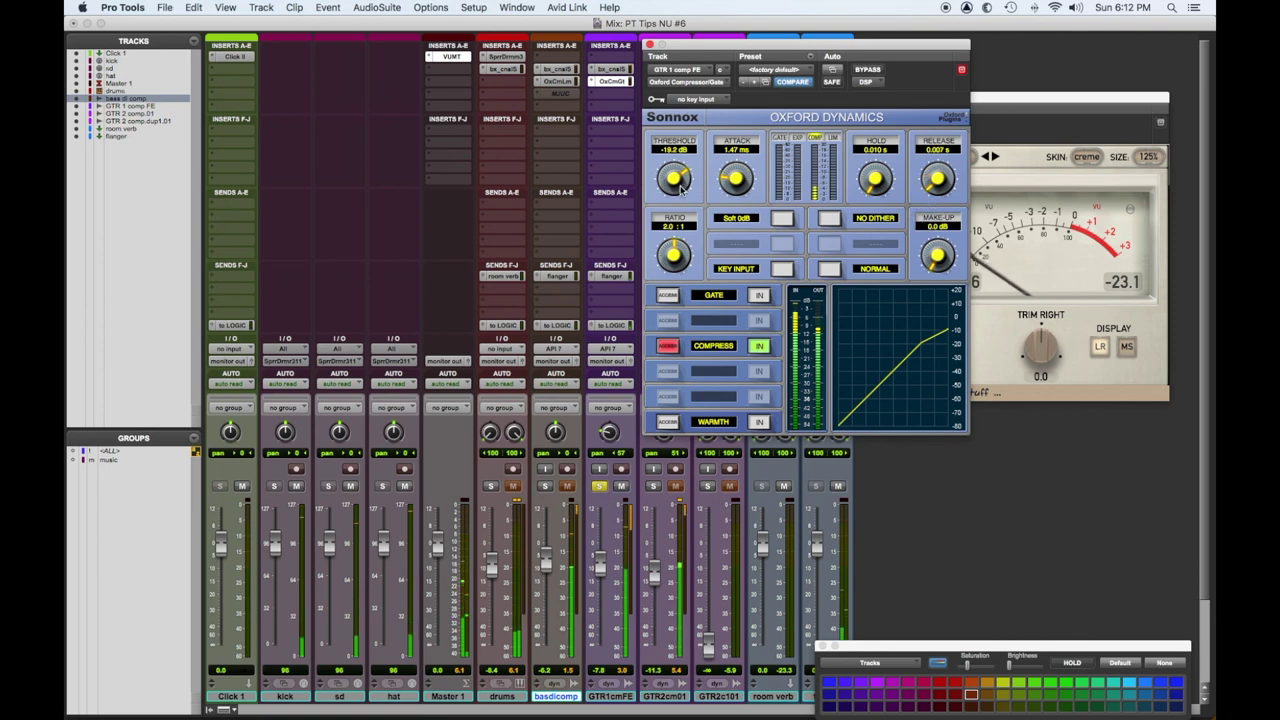
left_click_drag(680, 188, 680, 183)
left_click_drag(674, 257, 675, 258)
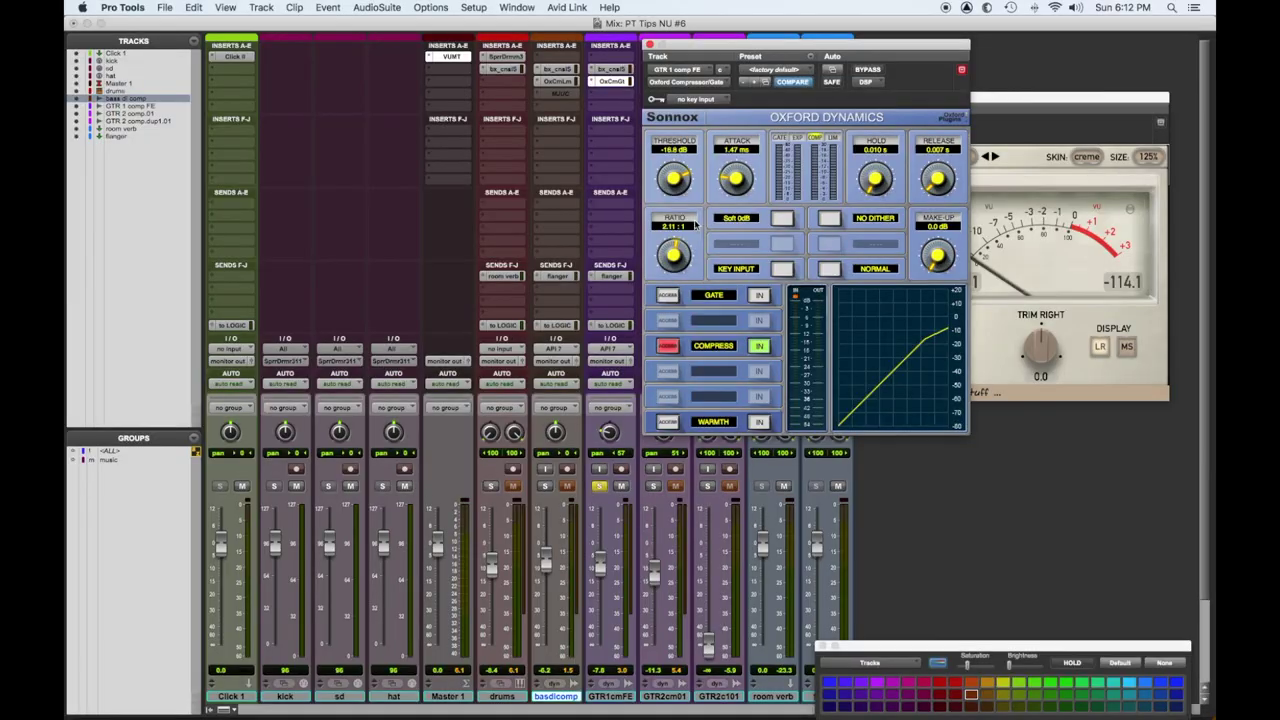
left_click_drag(938, 256, 934, 244)
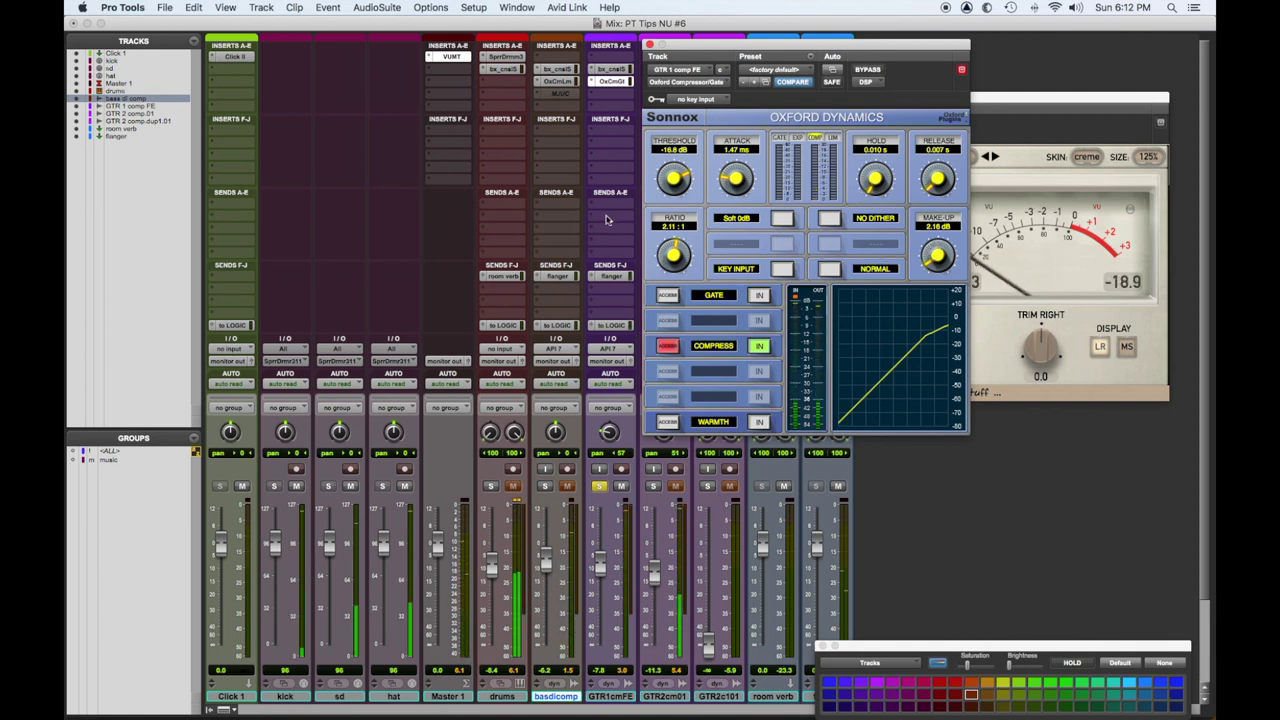
Step: Finalize threshold -19.8 dB, ratio 2.15:1 and make-up 3.36 dB after a bypass comparison
left_click_drag(673, 176, 743, 189)
left_click_drag(937, 262, 937, 262)
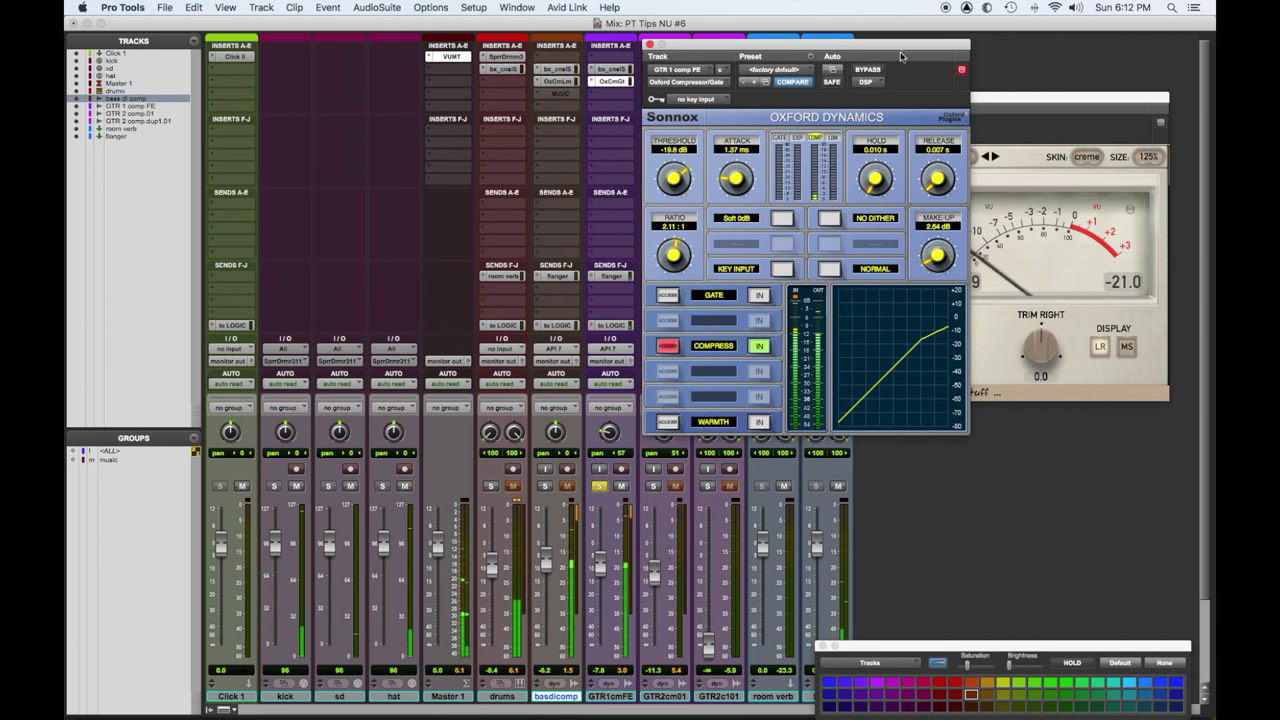
left_click(870, 70)
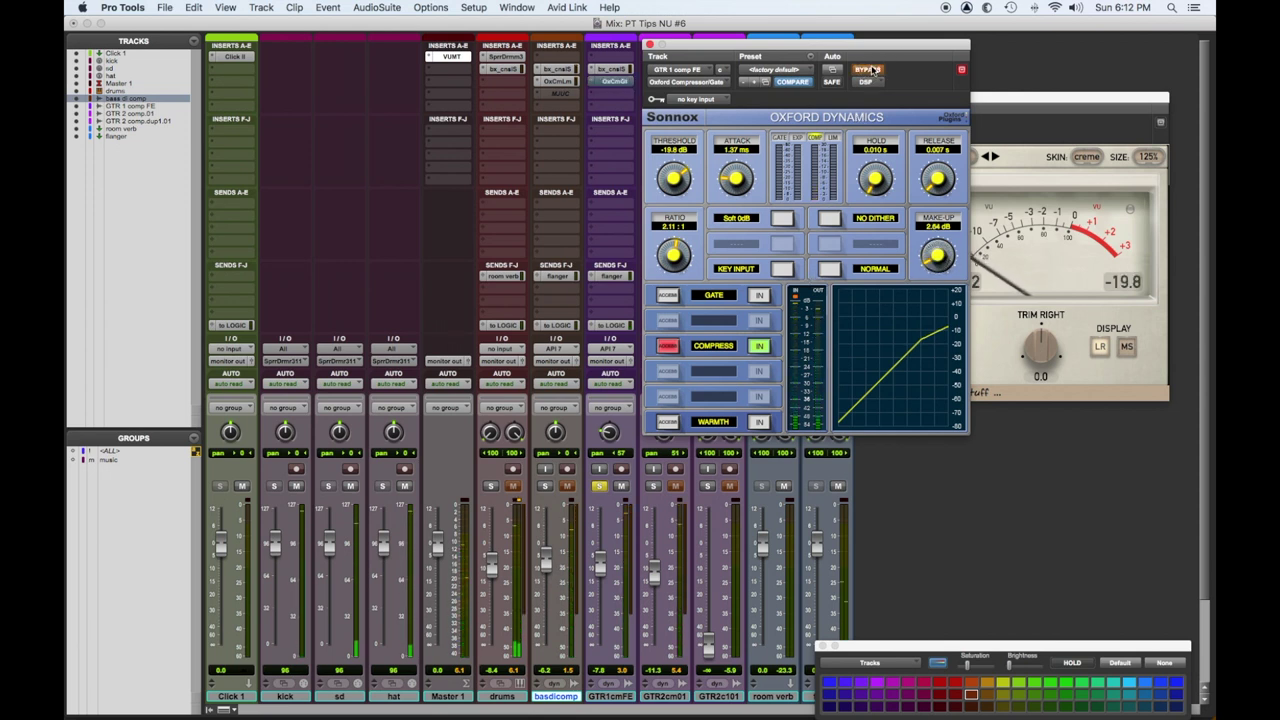
left_click(870, 70)
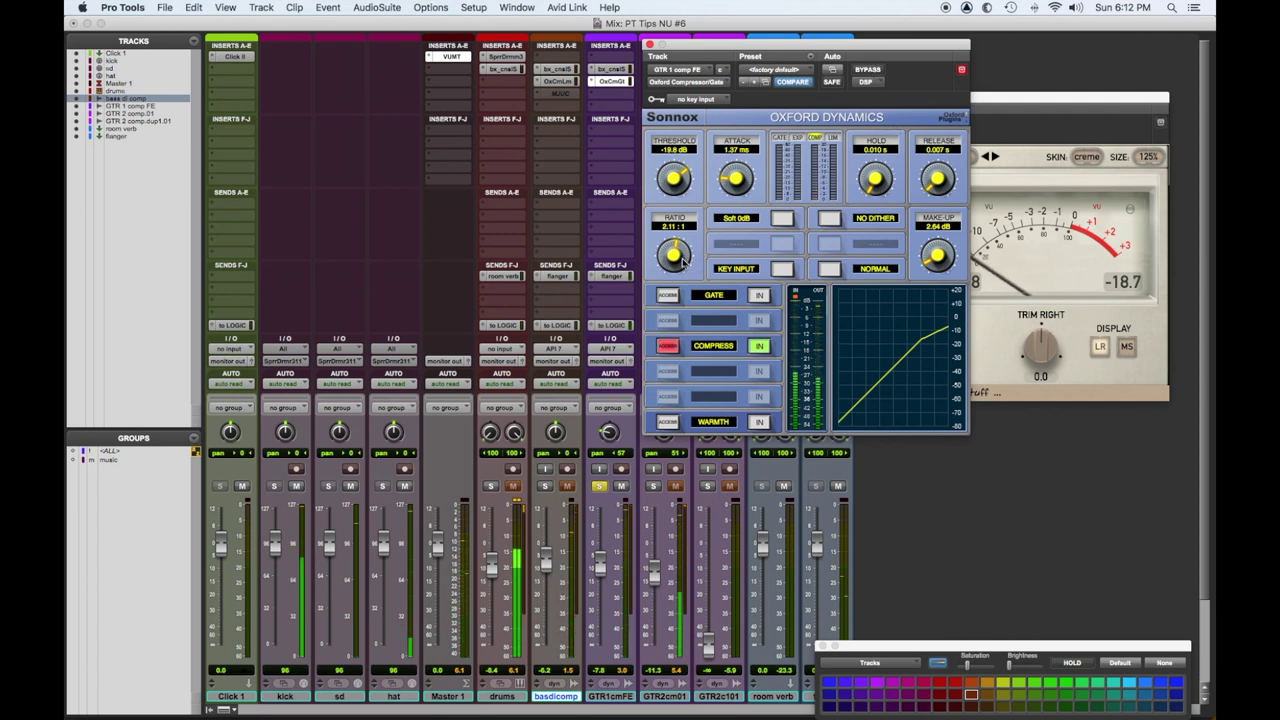
left_click_drag(682, 258, 684, 263)
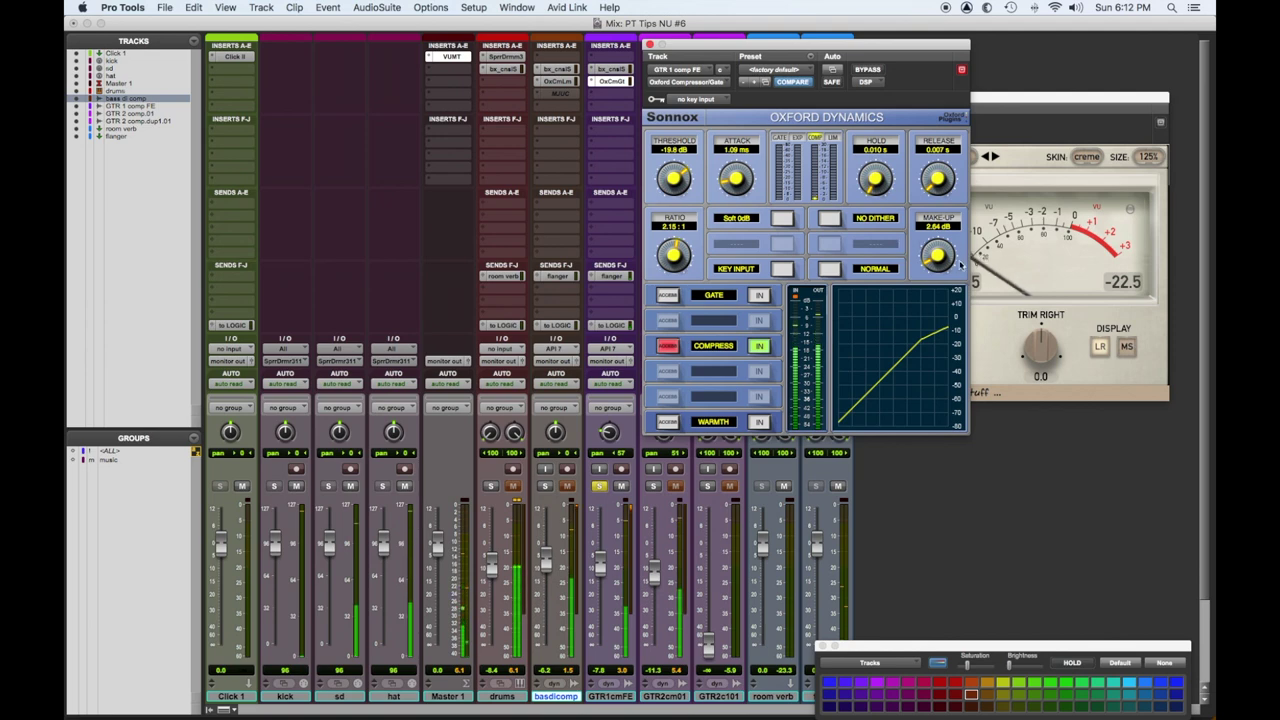
left_click_drag(960, 262, 958, 240)
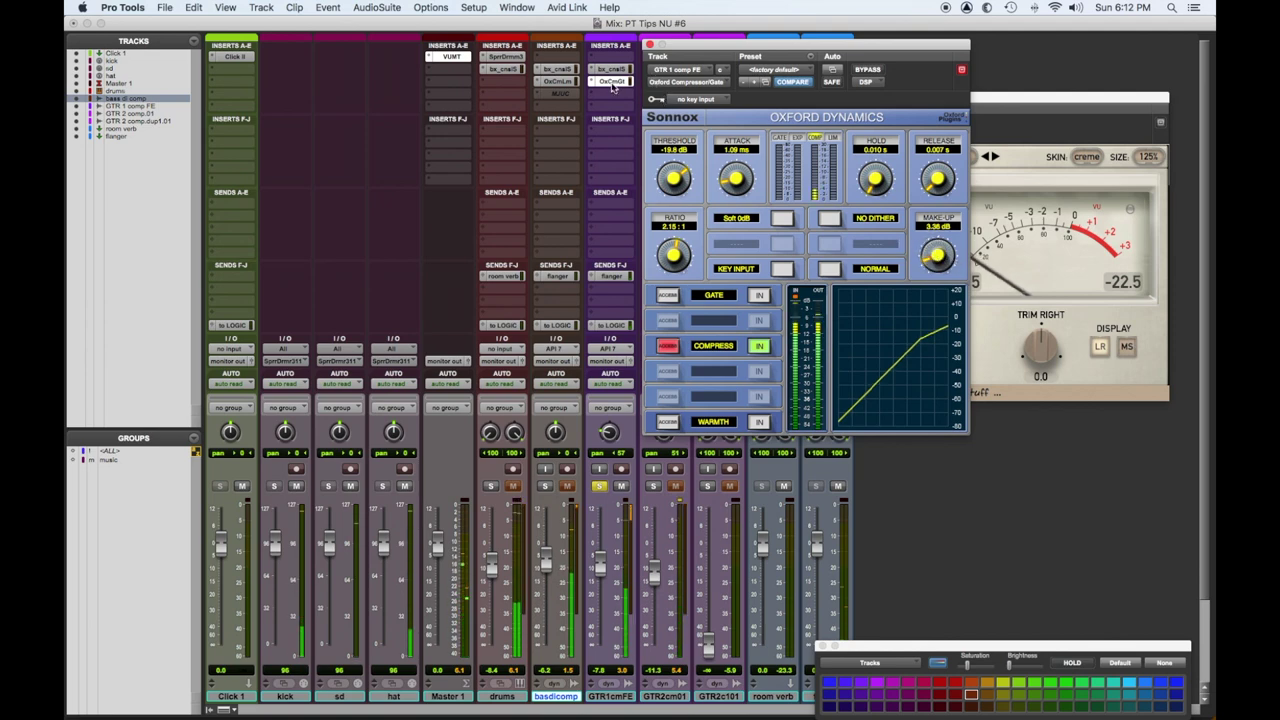
left_click(613, 70)
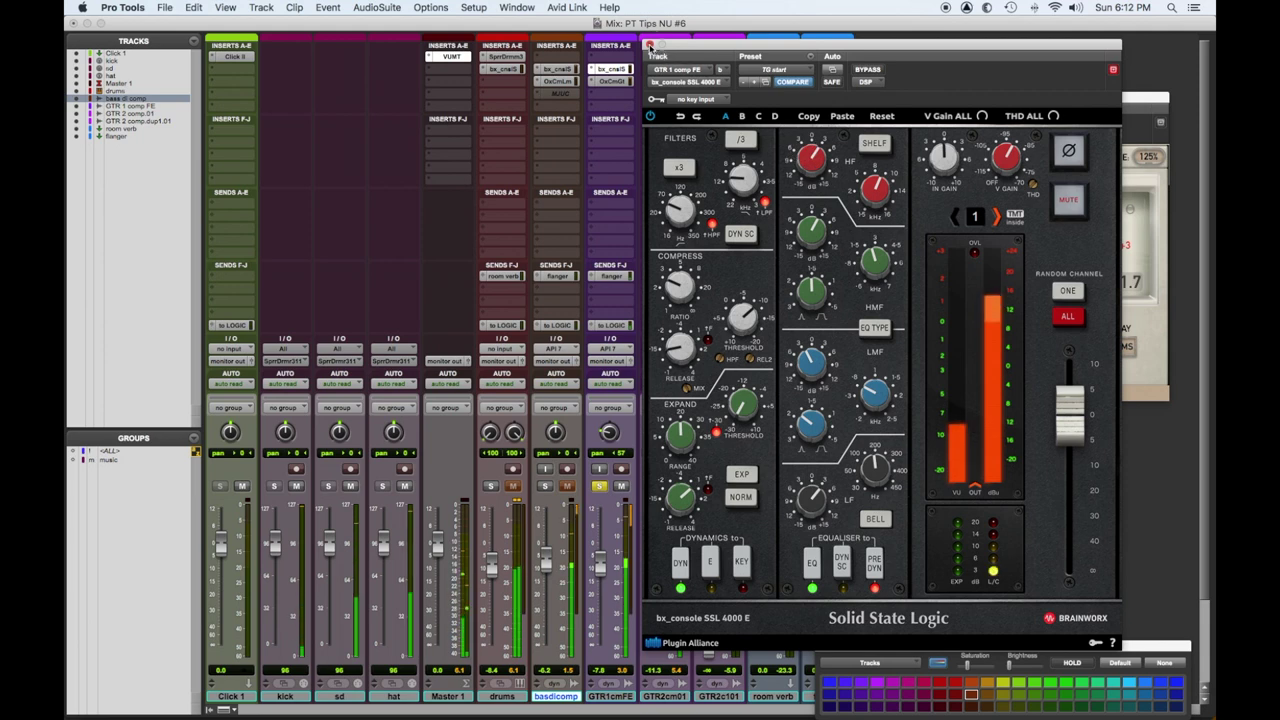
Step: Unsolo GTR1cmFE and copy its Oxford compressor onto GTR2cm01's second insert
left_click(650, 45)
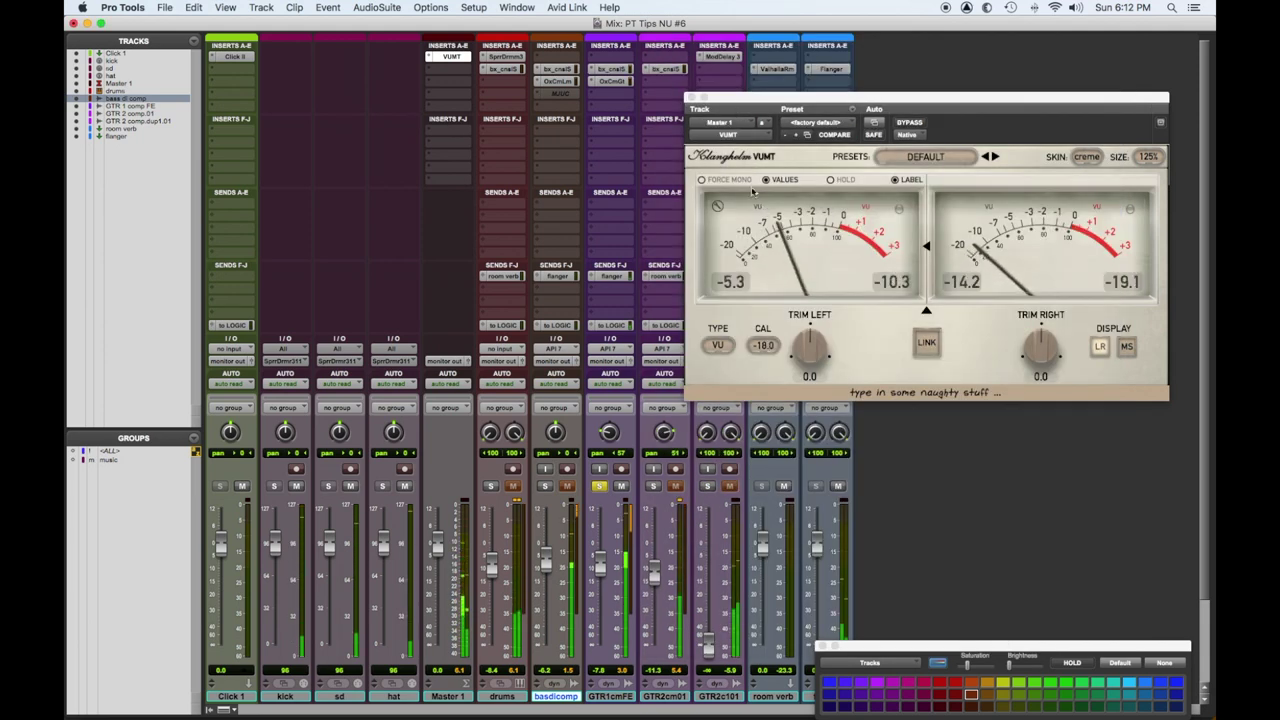
left_click(598, 487)
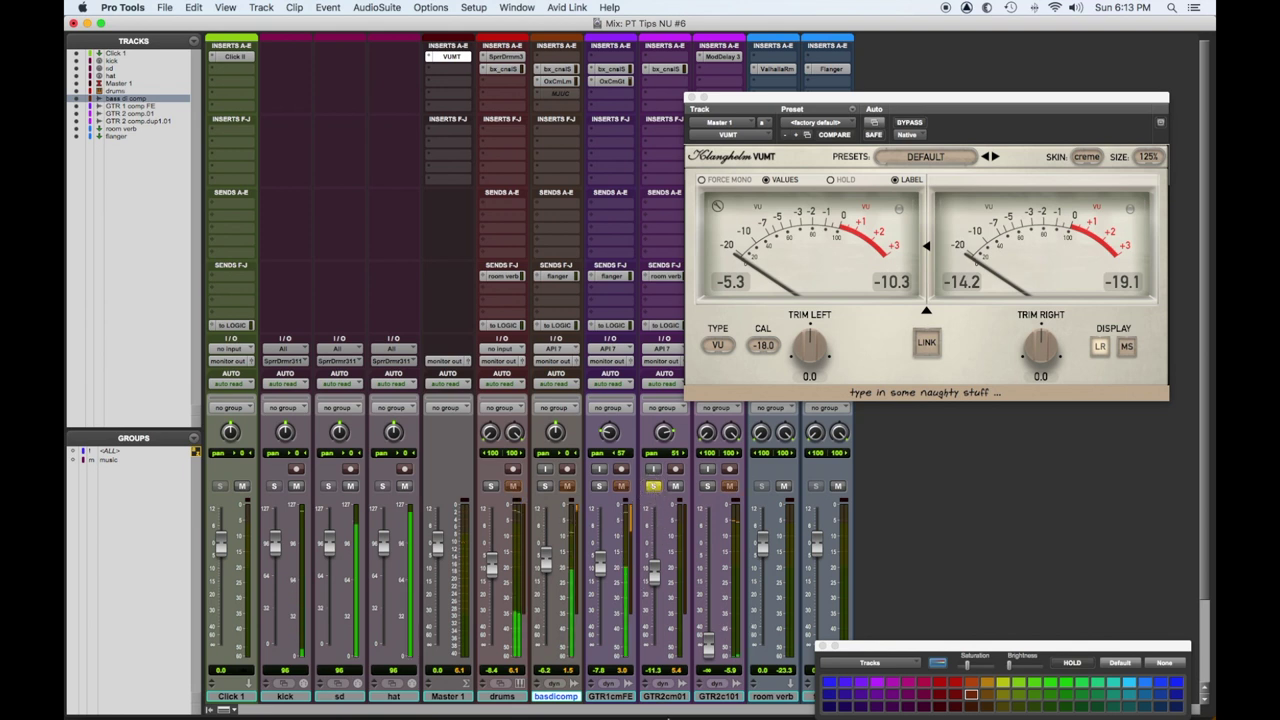
left_click(665, 696)
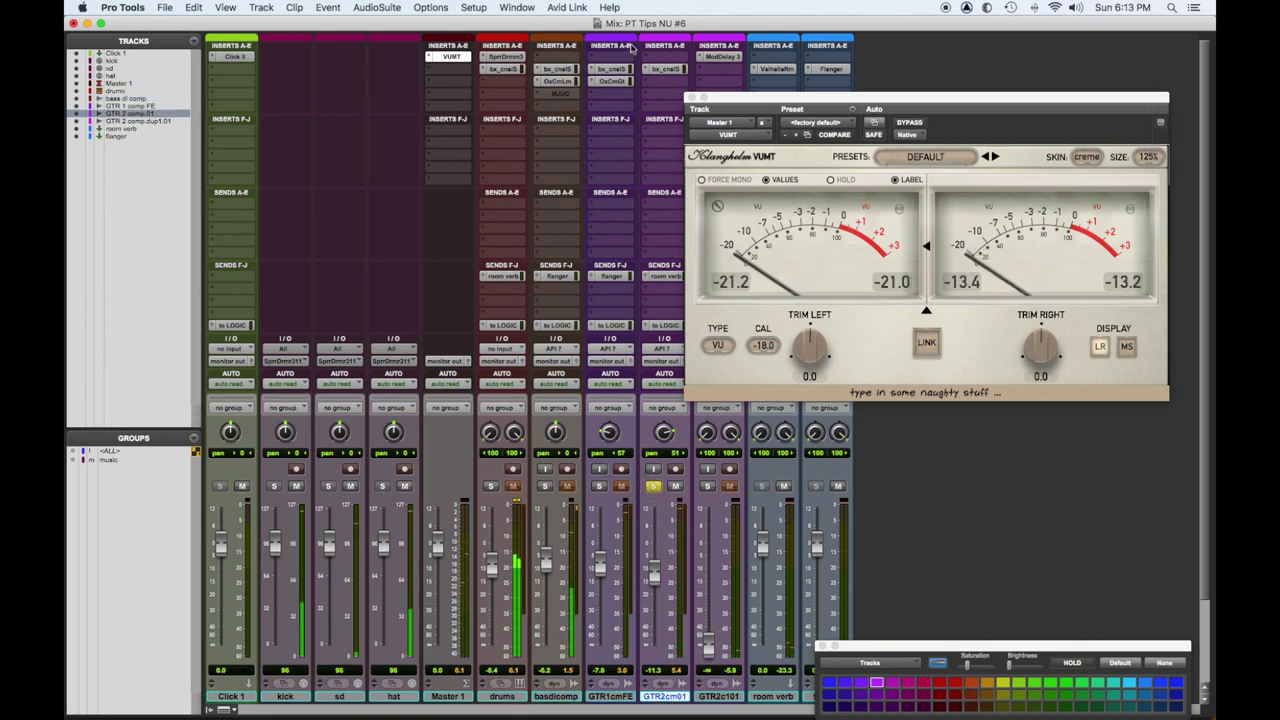
left_click_drag(607, 87, 649, 88)
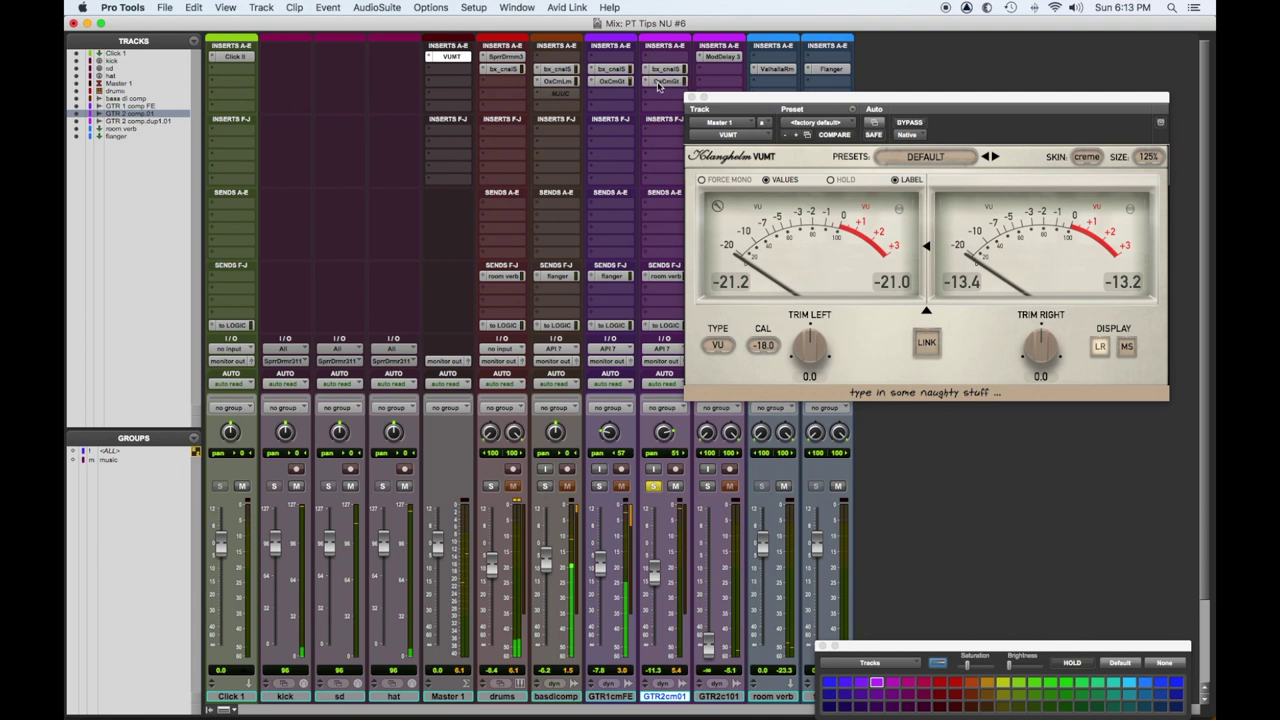
Step: Retune GTR2cm01's copied compressor, setting attack to 1.16 ms and adjusting the ratio
left_click(659, 84)
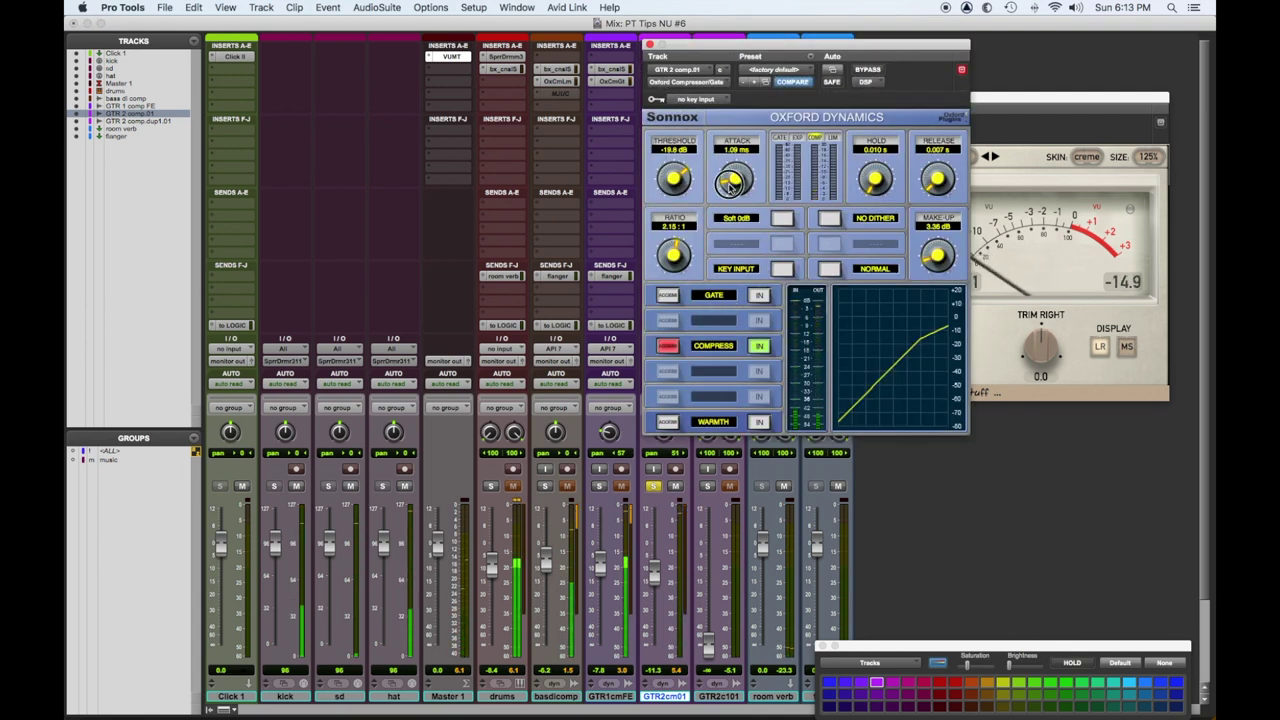
left_click_drag(734, 186, 733, 183)
left_click_drag(680, 258, 684, 262)
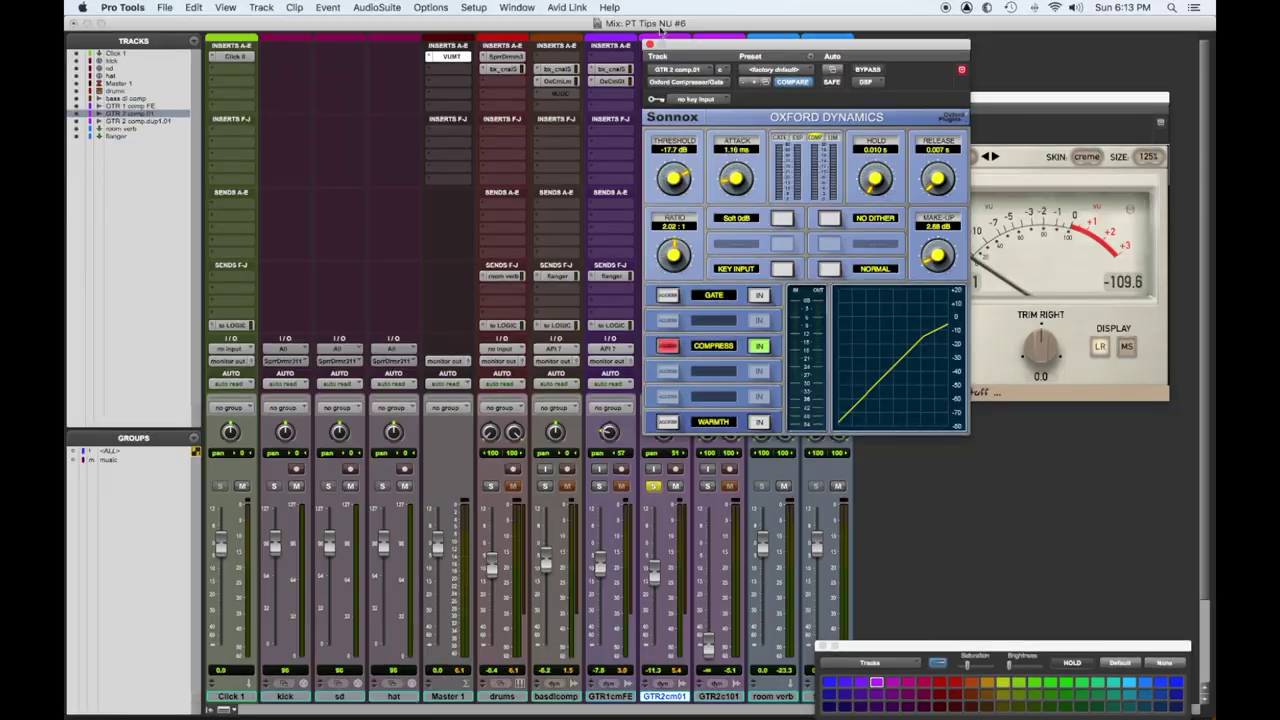
left_click(650, 44)
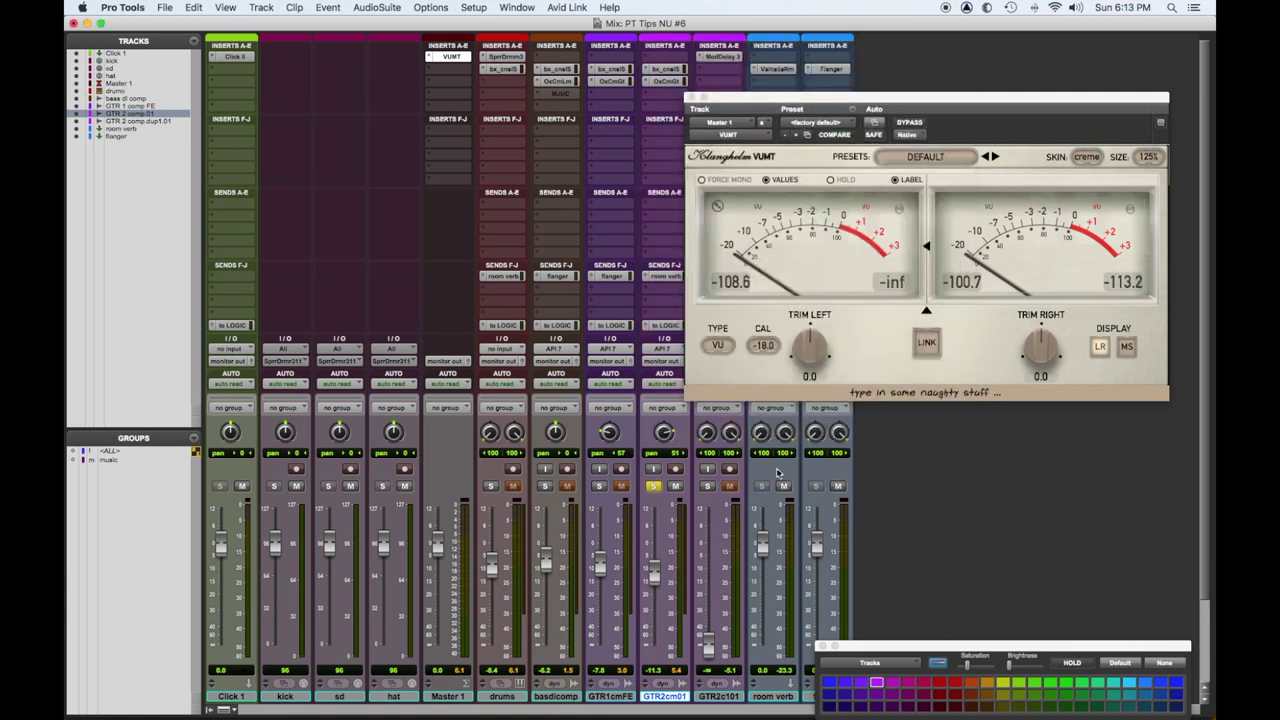
Step: Unsolo GTR2cm01 and pull all music-group faders down together
left_click(653, 488)
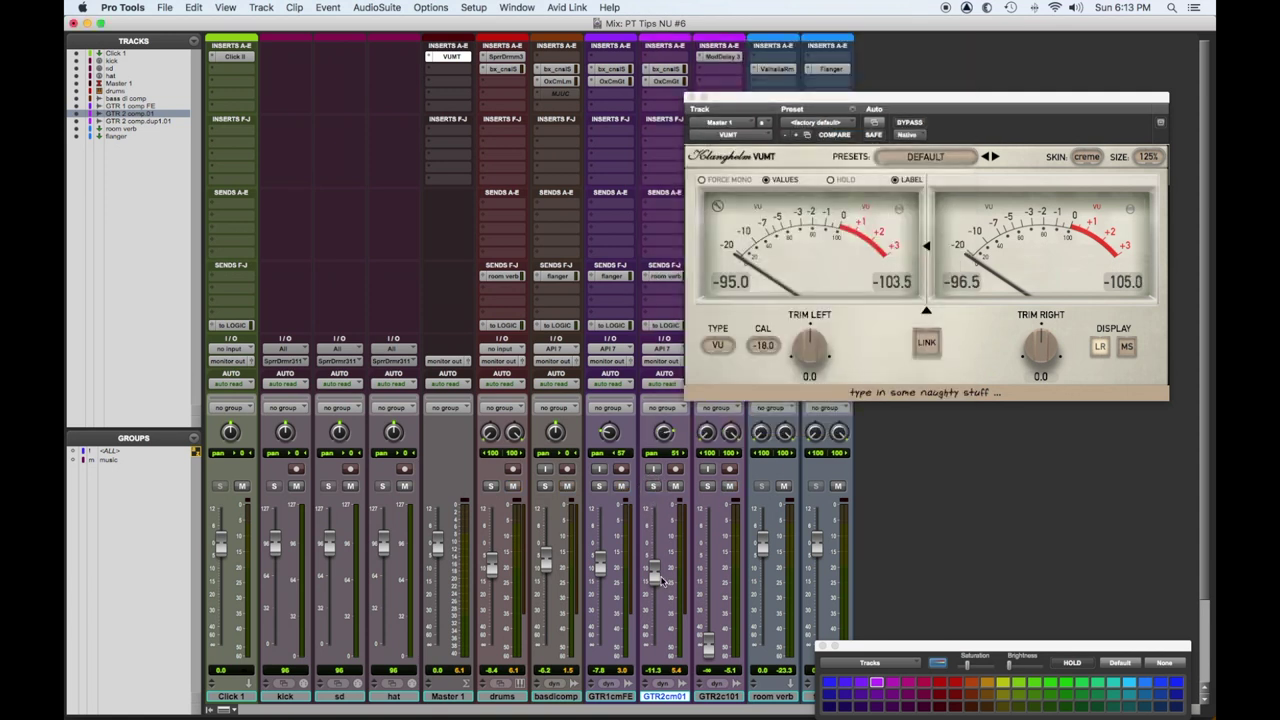
key("m")
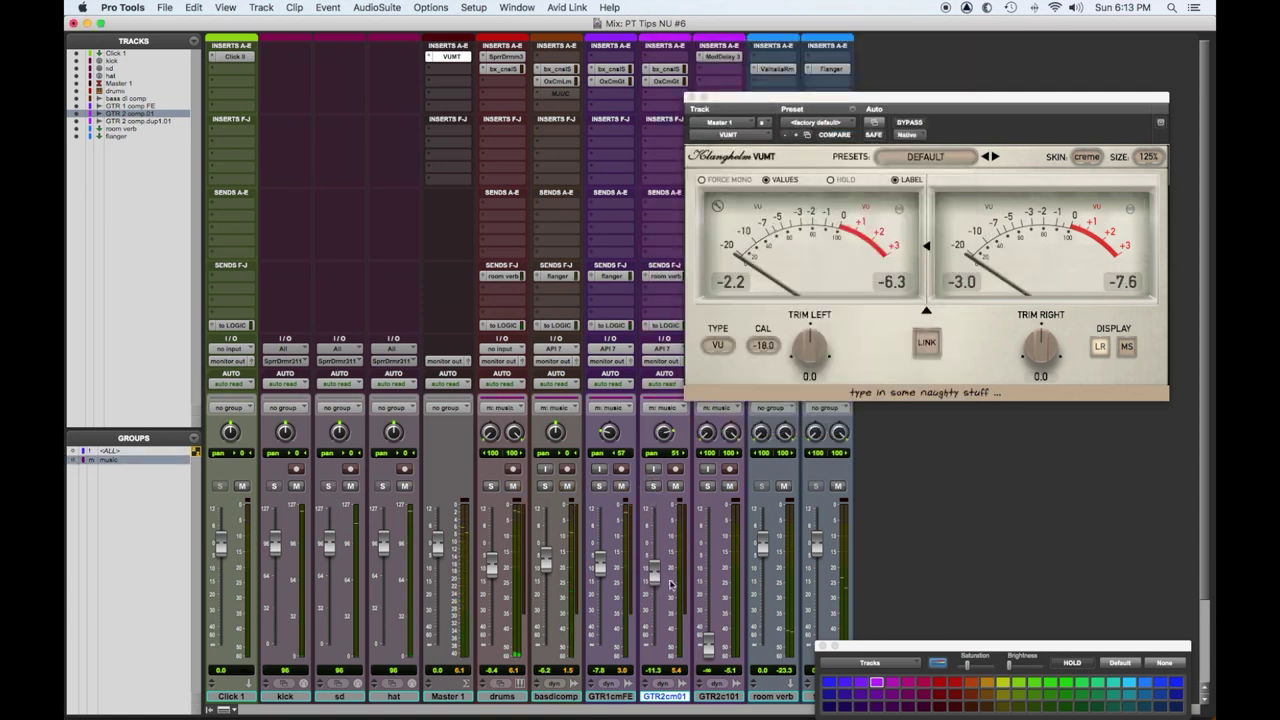
left_click_drag(670, 585, 668, 655)
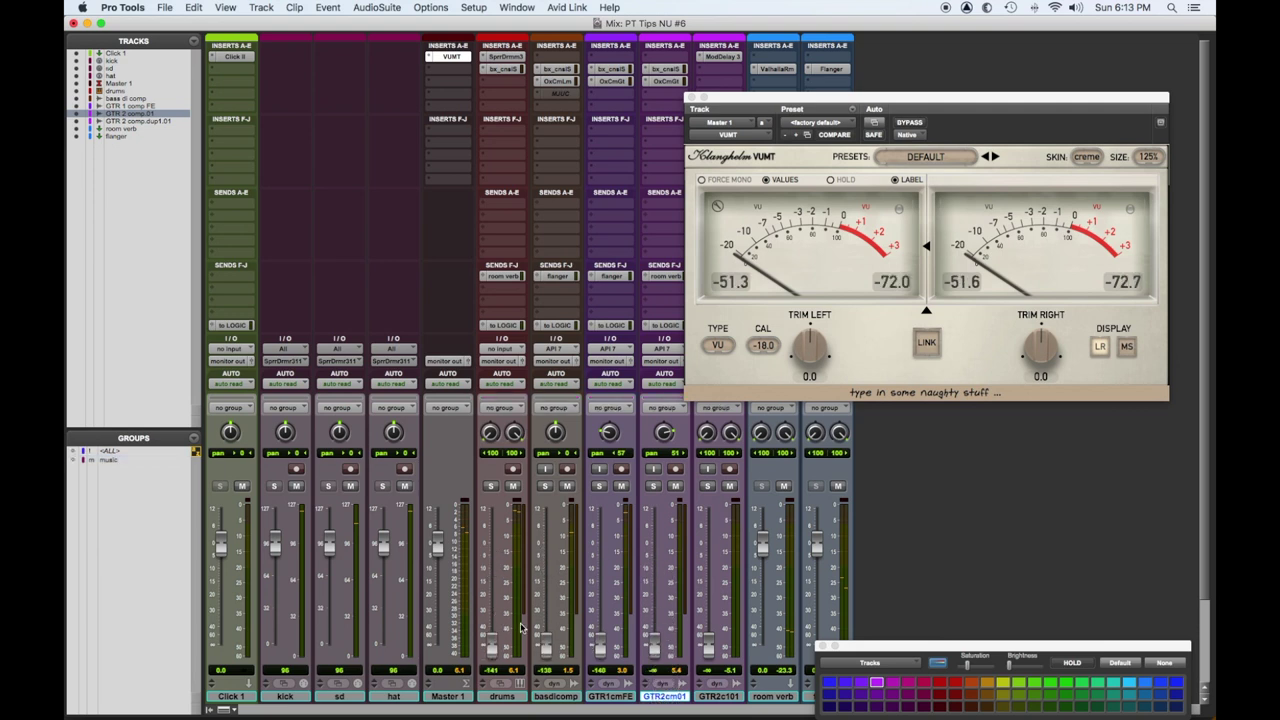
Step: Raise the drums fader from silence to about -8.8 dB, watching the master VU meter
left_click(742, 296)
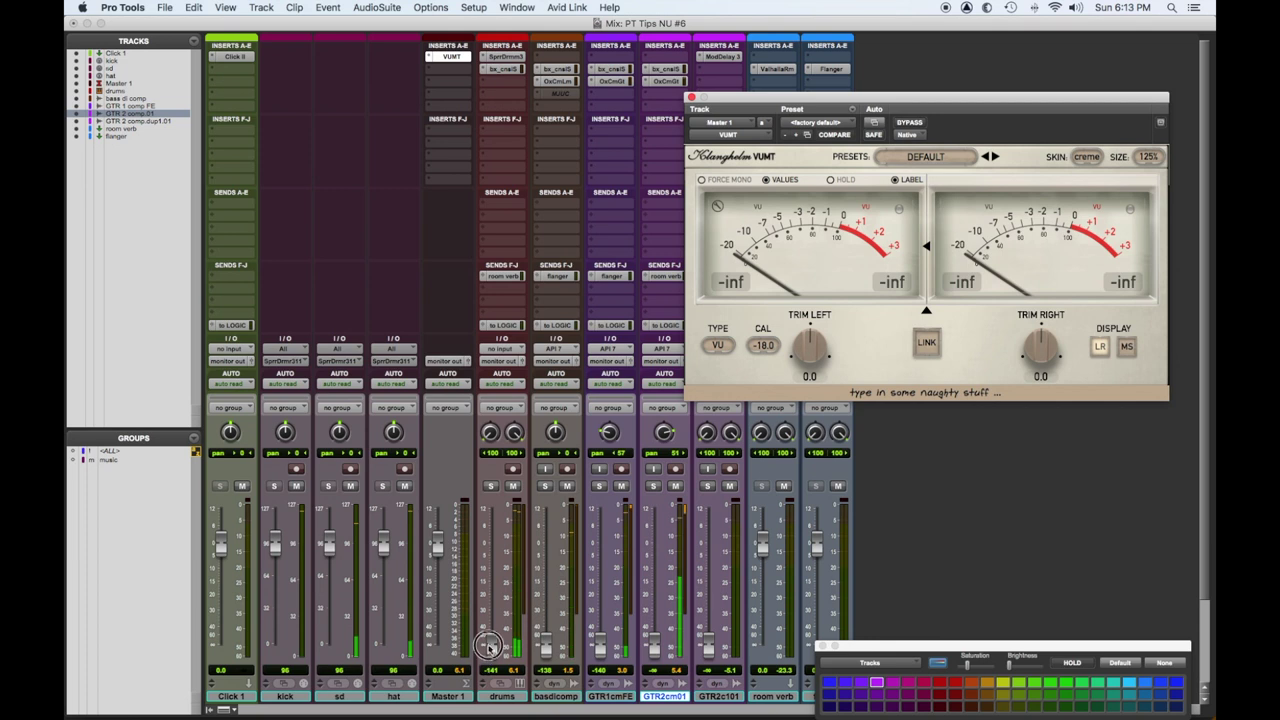
left_click_drag(491, 648, 487, 566)
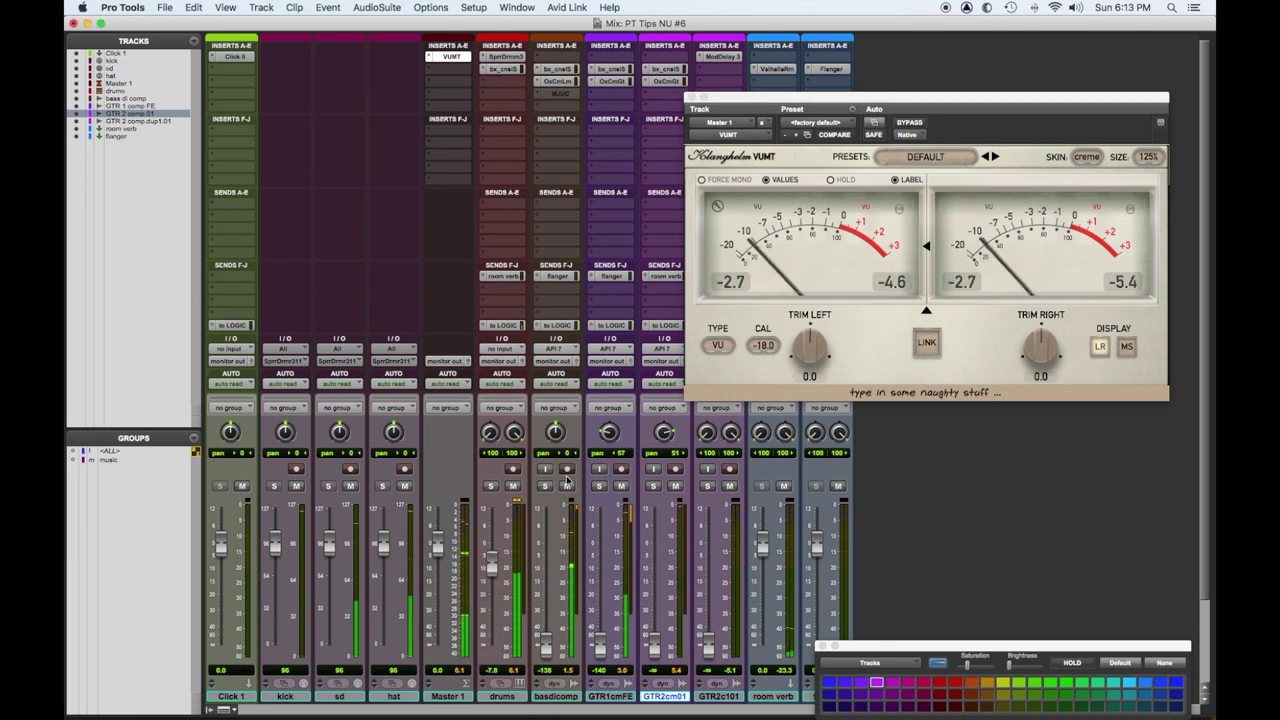
left_click(733, 286)
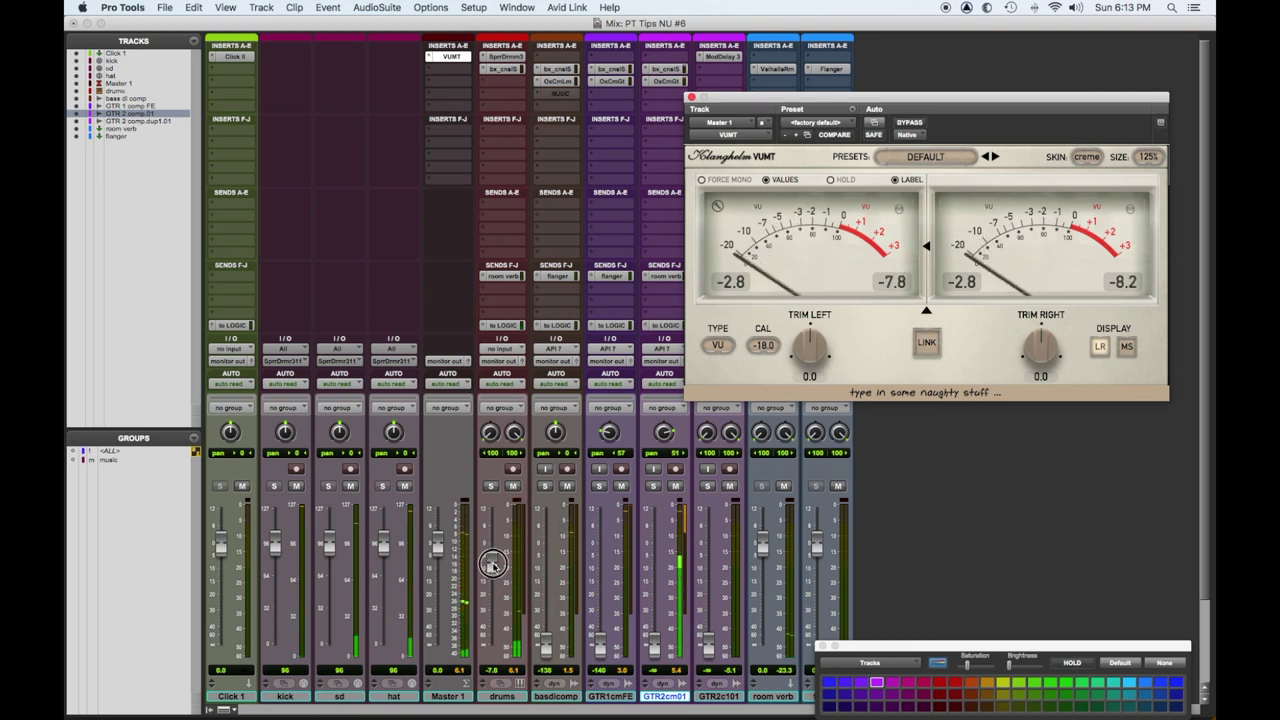
left_click_drag(492, 565, 495, 568)
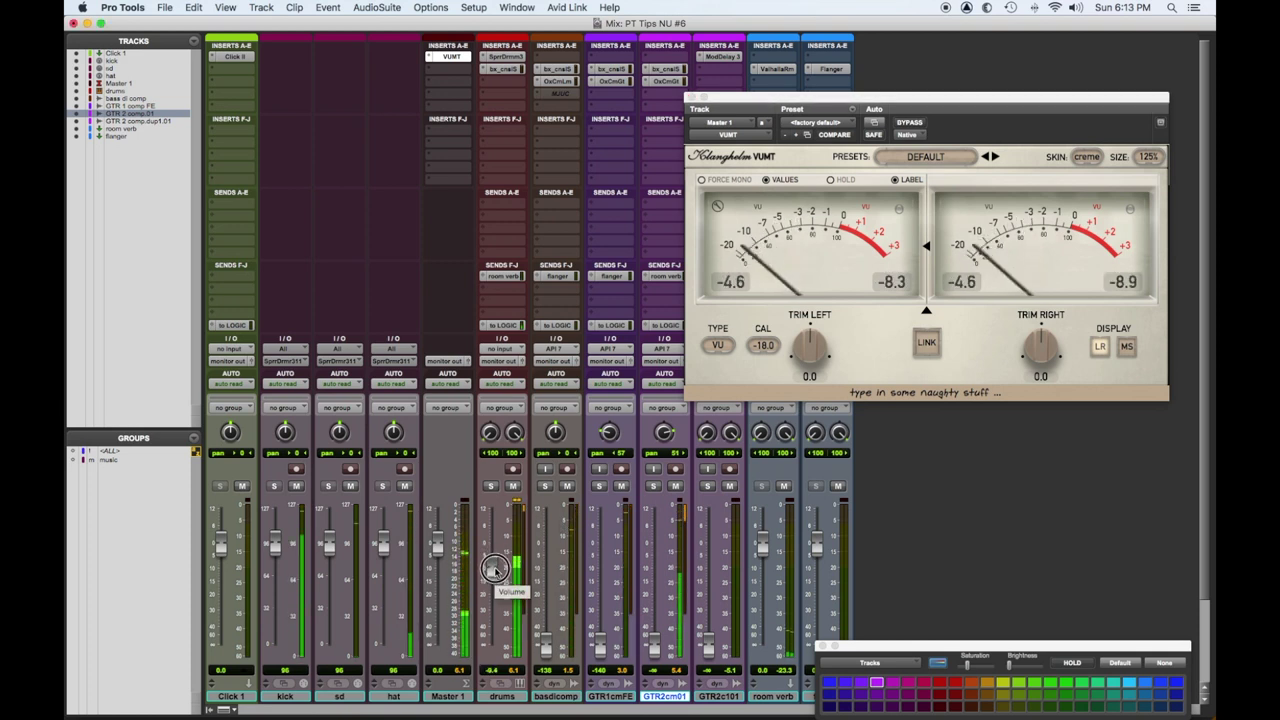
left_click_drag(494, 568, 496, 569)
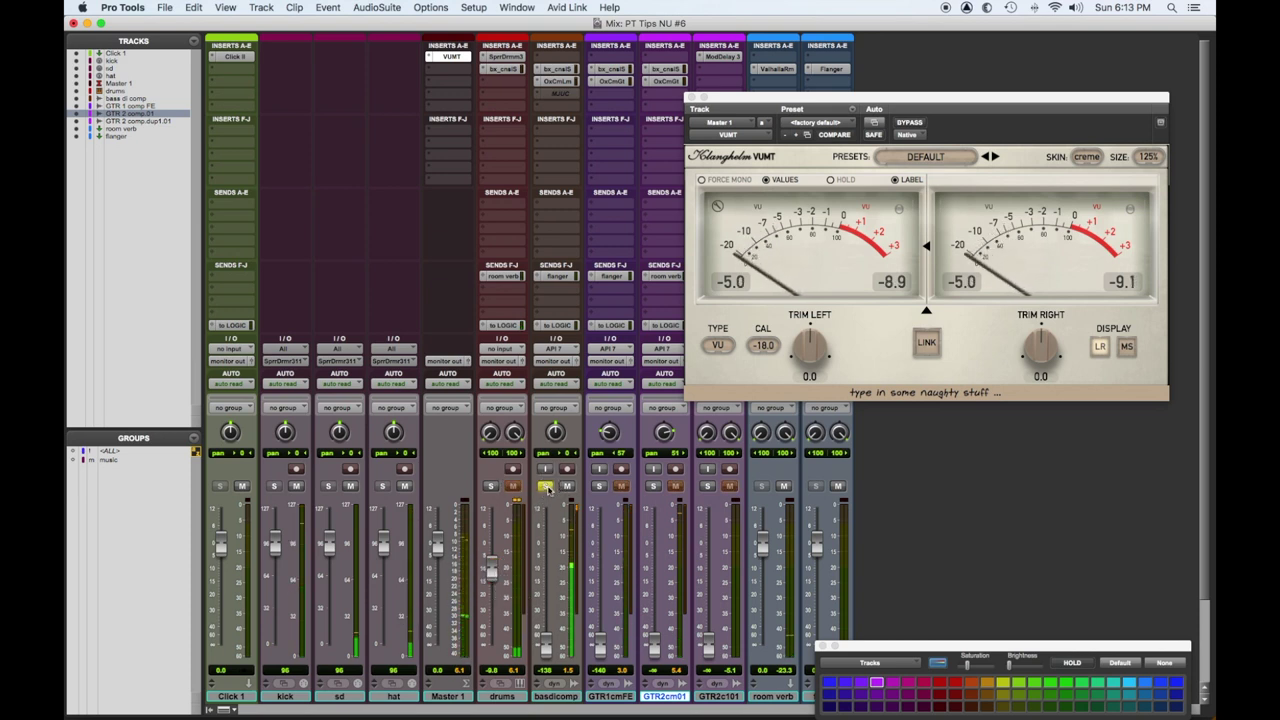
Step: Raise the basdicomp fader from the bottom to about -4.9 dB
left_click_drag(550, 648, 546, 560)
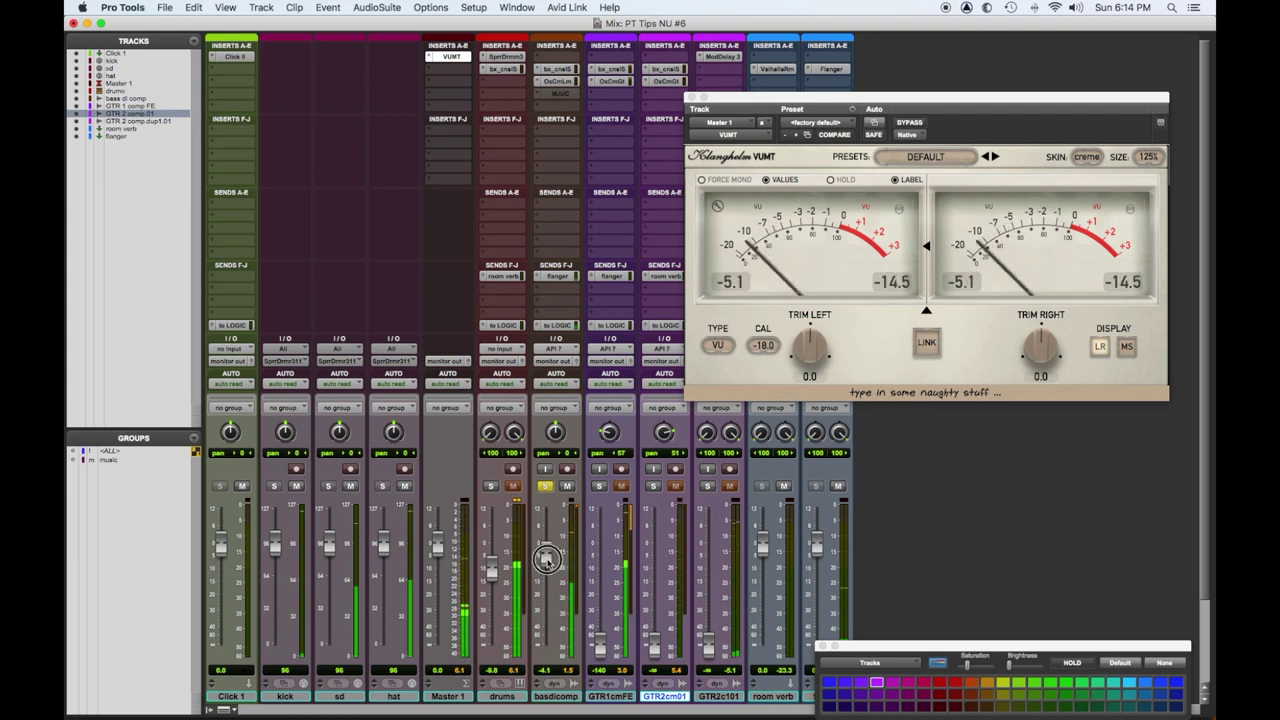
left_click_drag(546, 562, 546, 563)
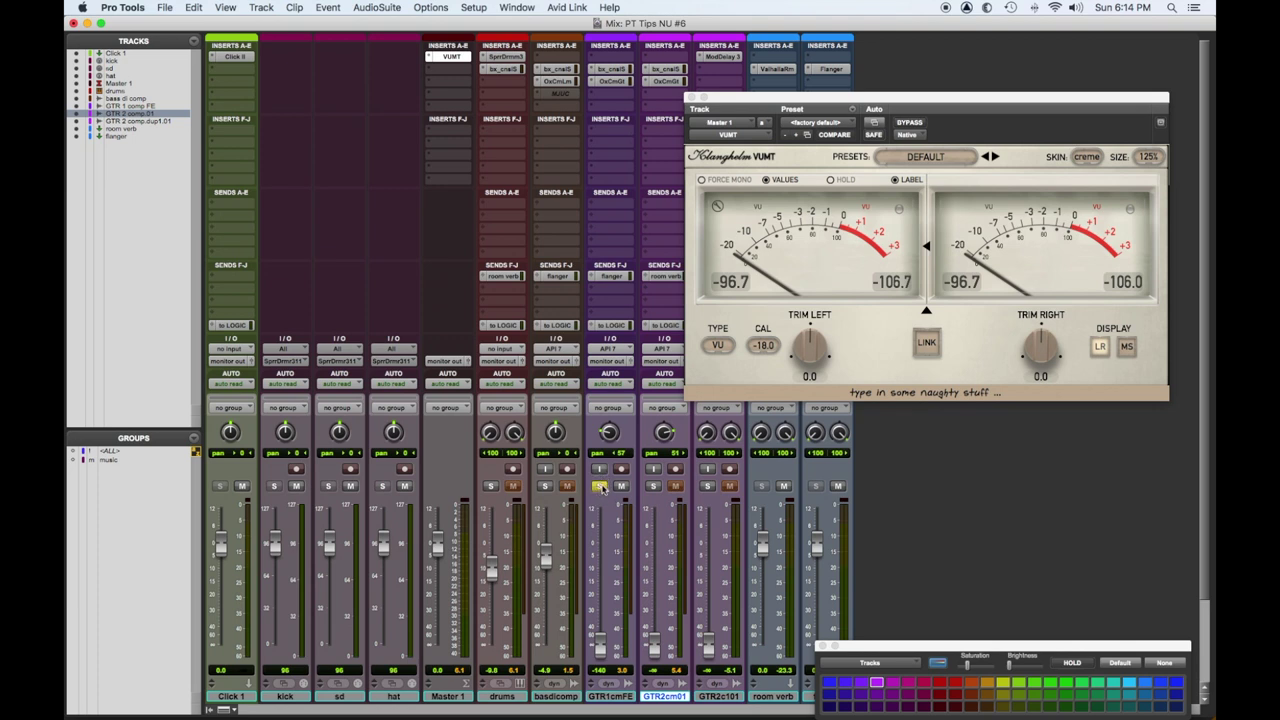
Step: Push GTR1cmFE's fader to about -19.5 dB and GTR2cm01's to about -5.4 dB
left_click_drag(601, 643, 598, 575)
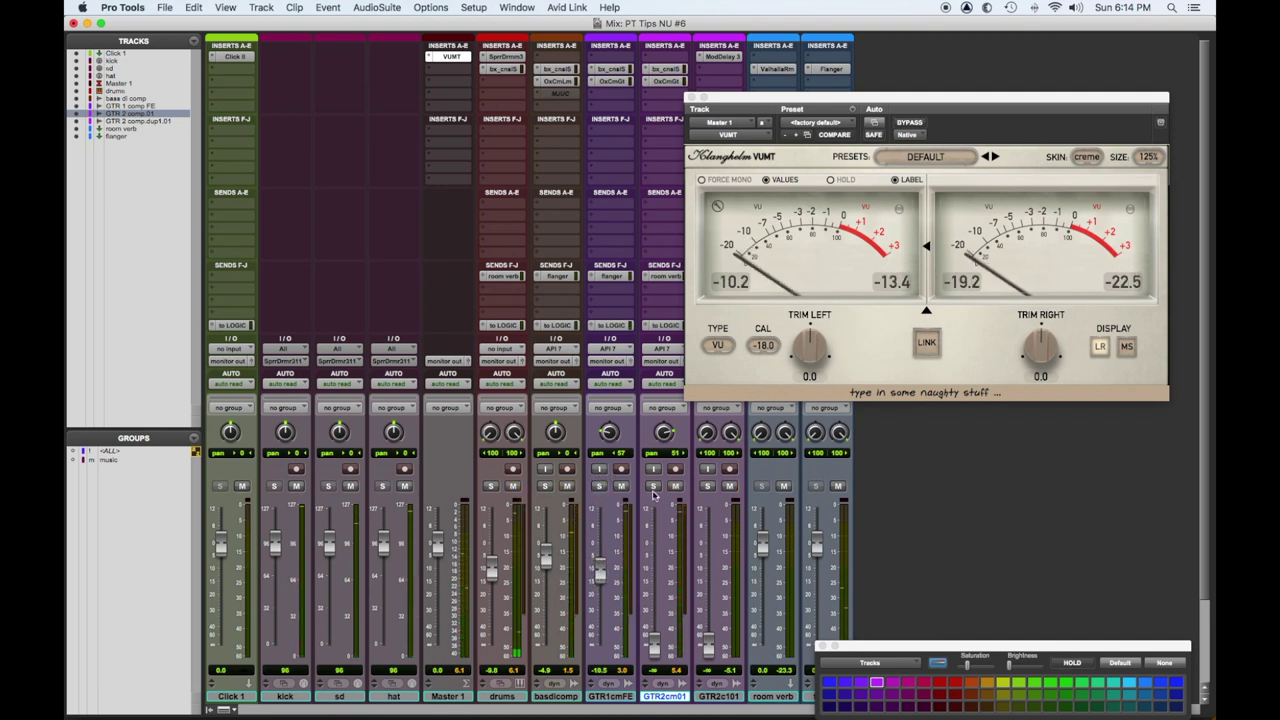
left_click_drag(655, 641, 648, 571)
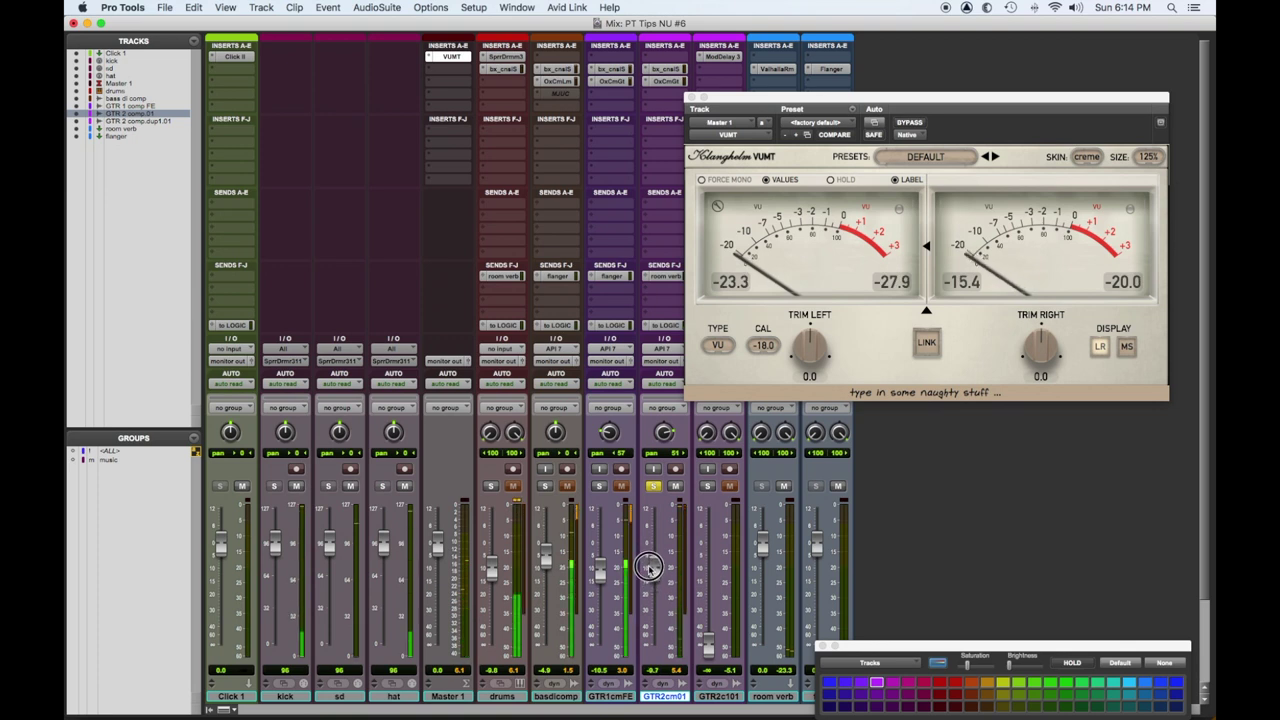
left_click_drag(648, 566, 649, 565)
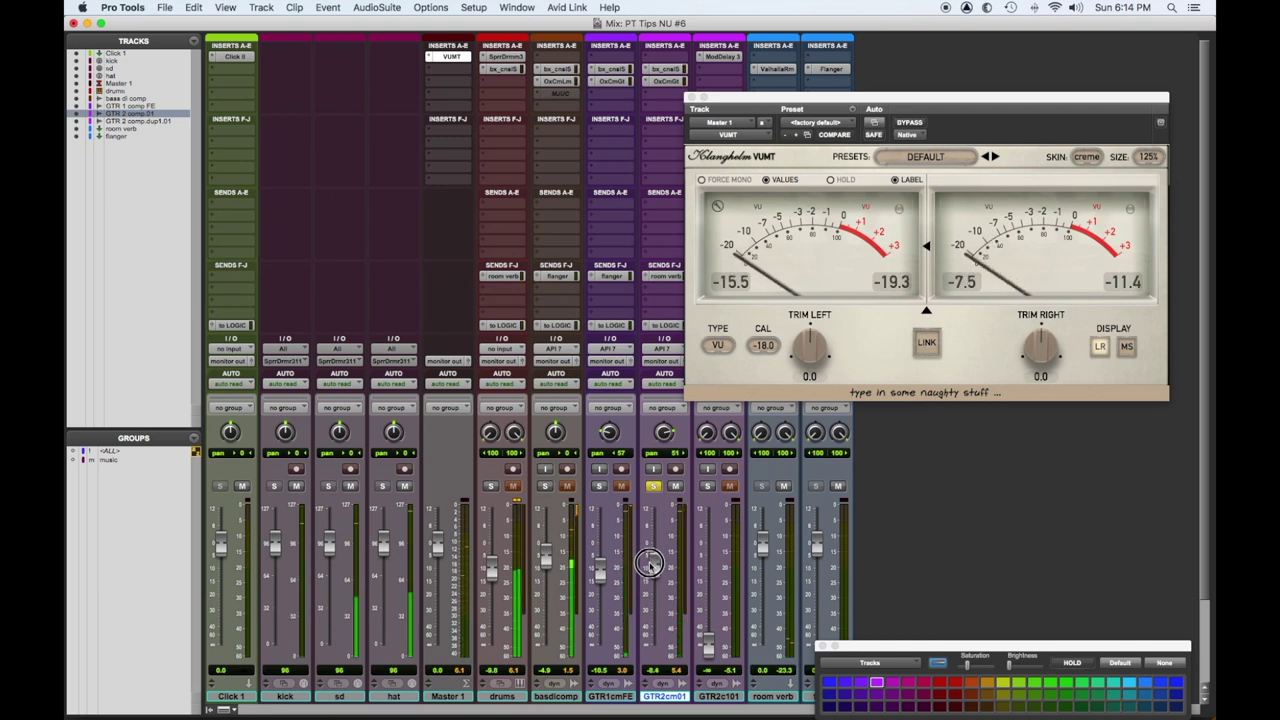
left_click_drag(649, 563, 654, 560)
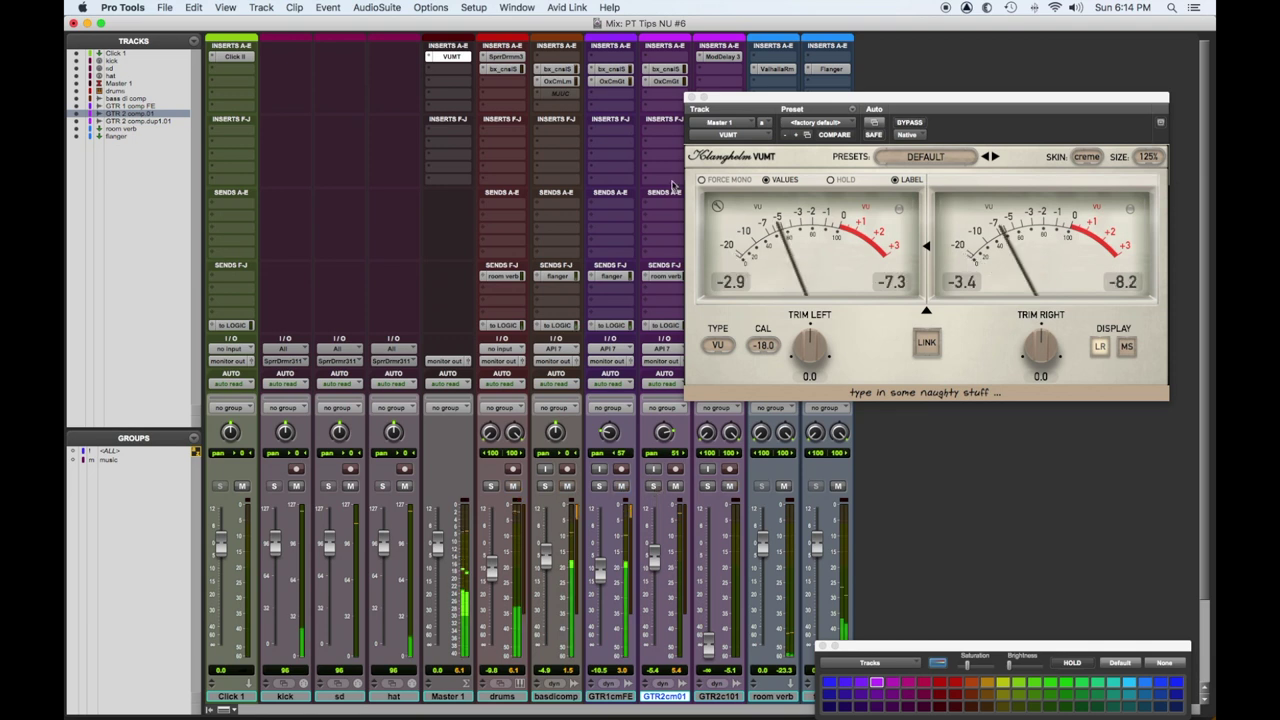
Step: Close the VU meter, drop GTR2cm01 near silence, and lift GTR1cmFE to about -5.2 dB
left_click(690, 97)
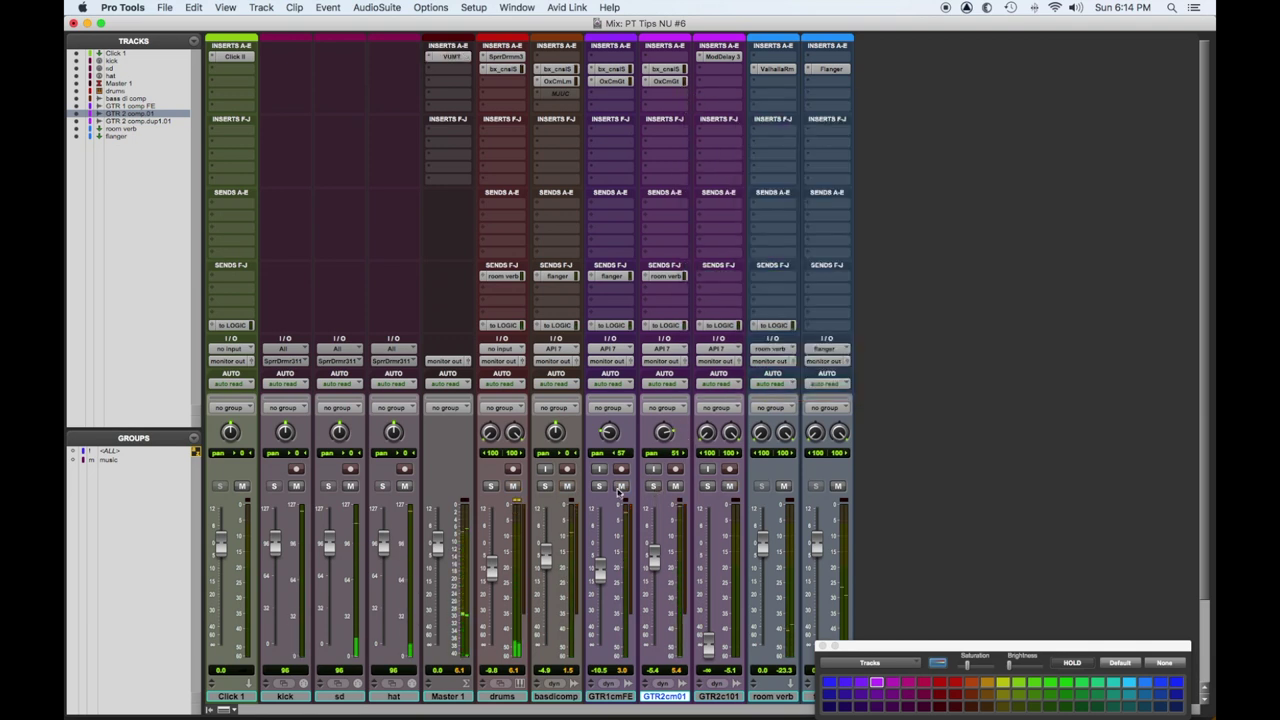
left_click_drag(652, 564, 672, 645)
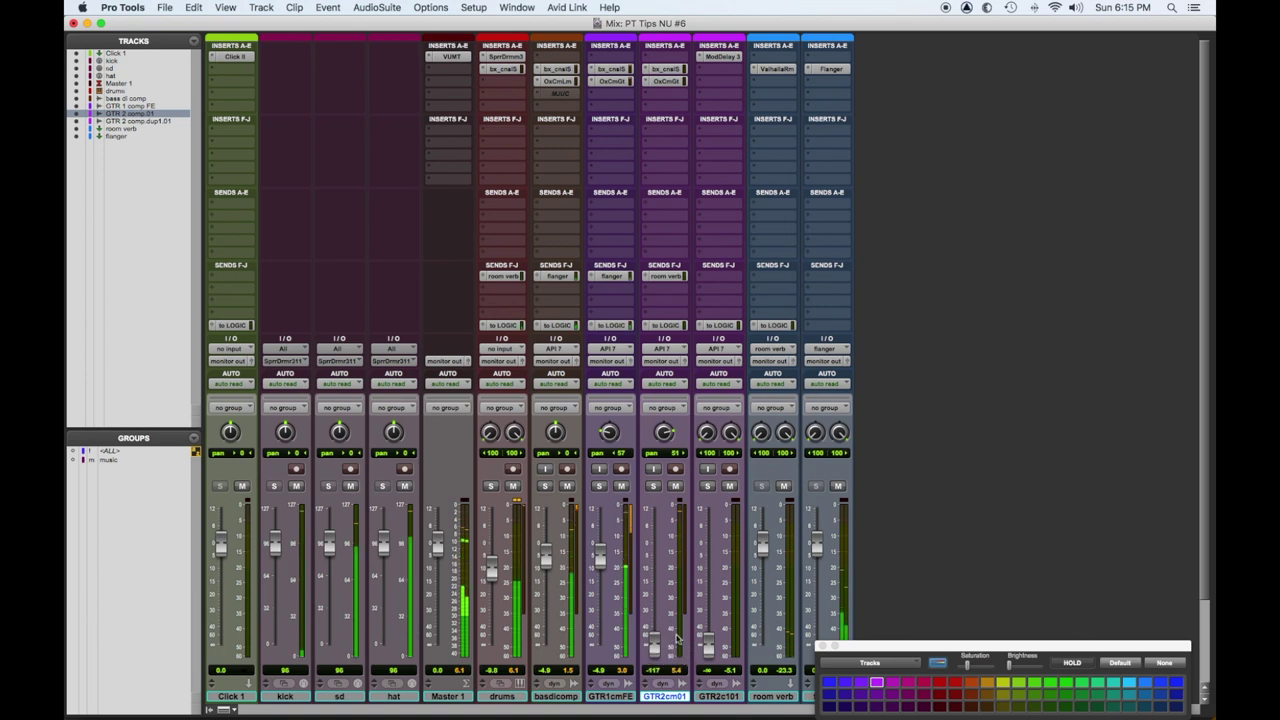
left_click(597, 560)
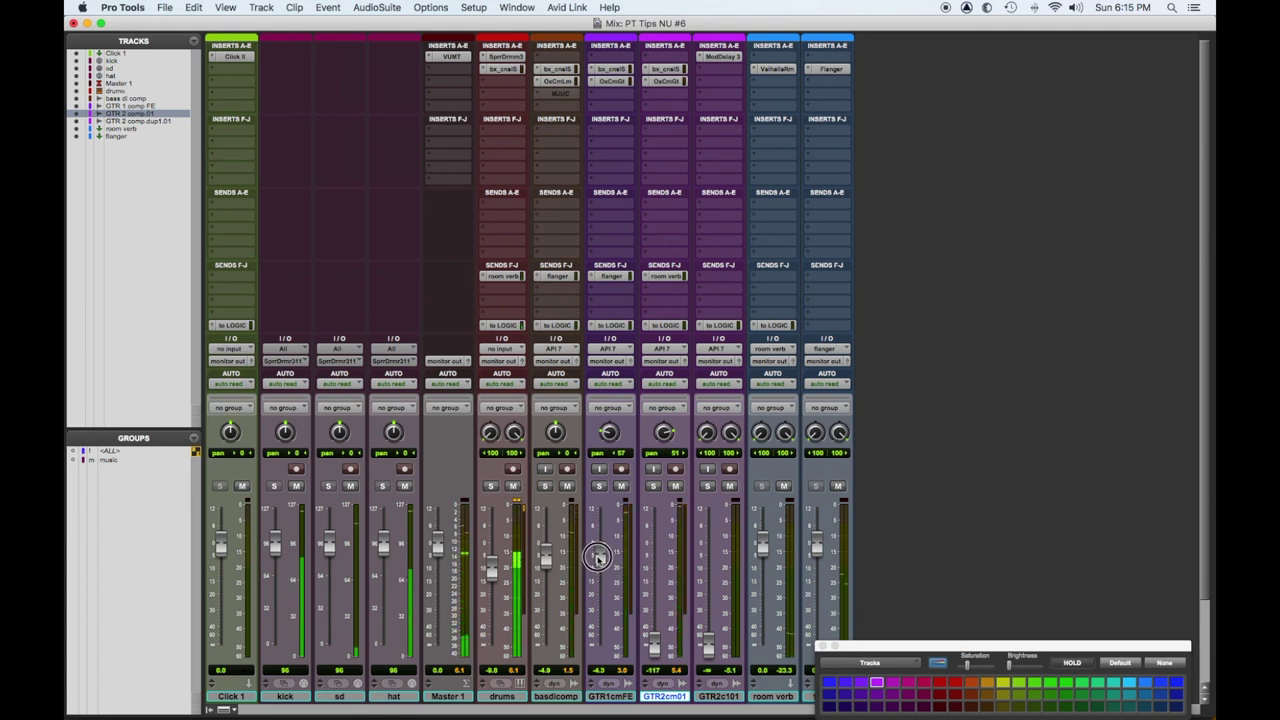
left_click_drag(597, 560, 598, 557)
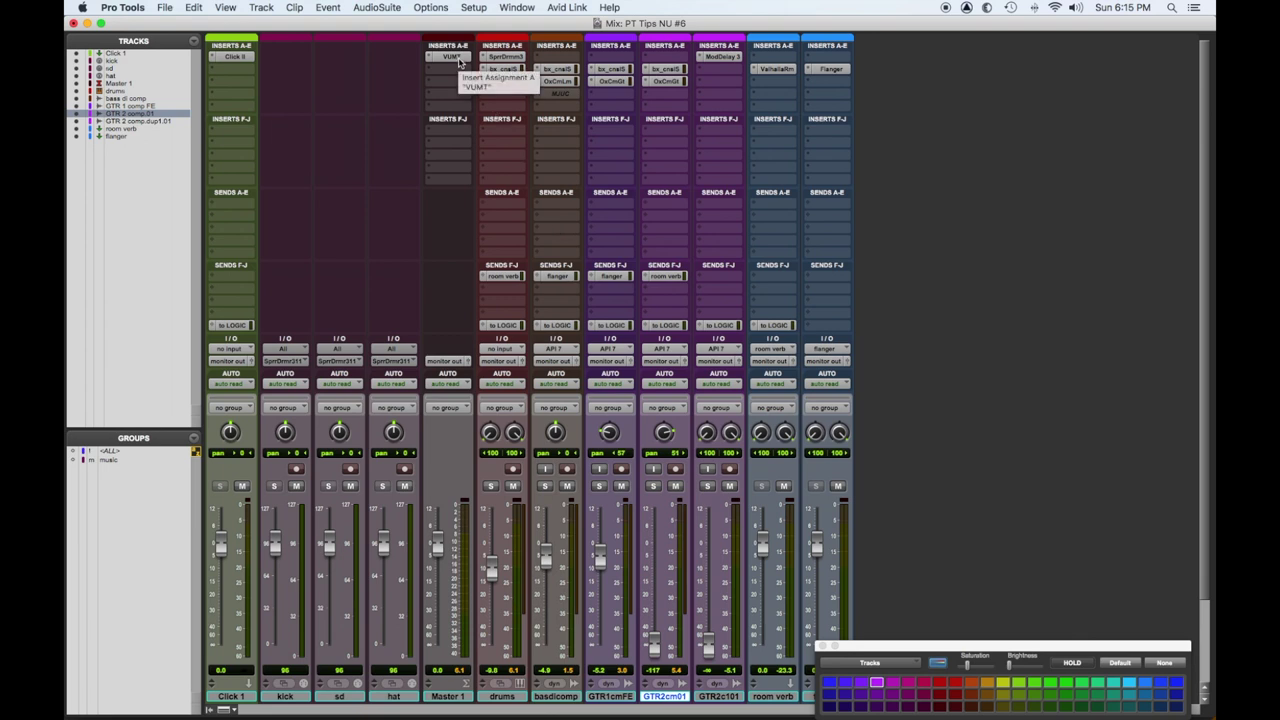
Step: Reopen the VUMT meter on Master 1 and move it to the right of the mixer
left_click(452, 57)
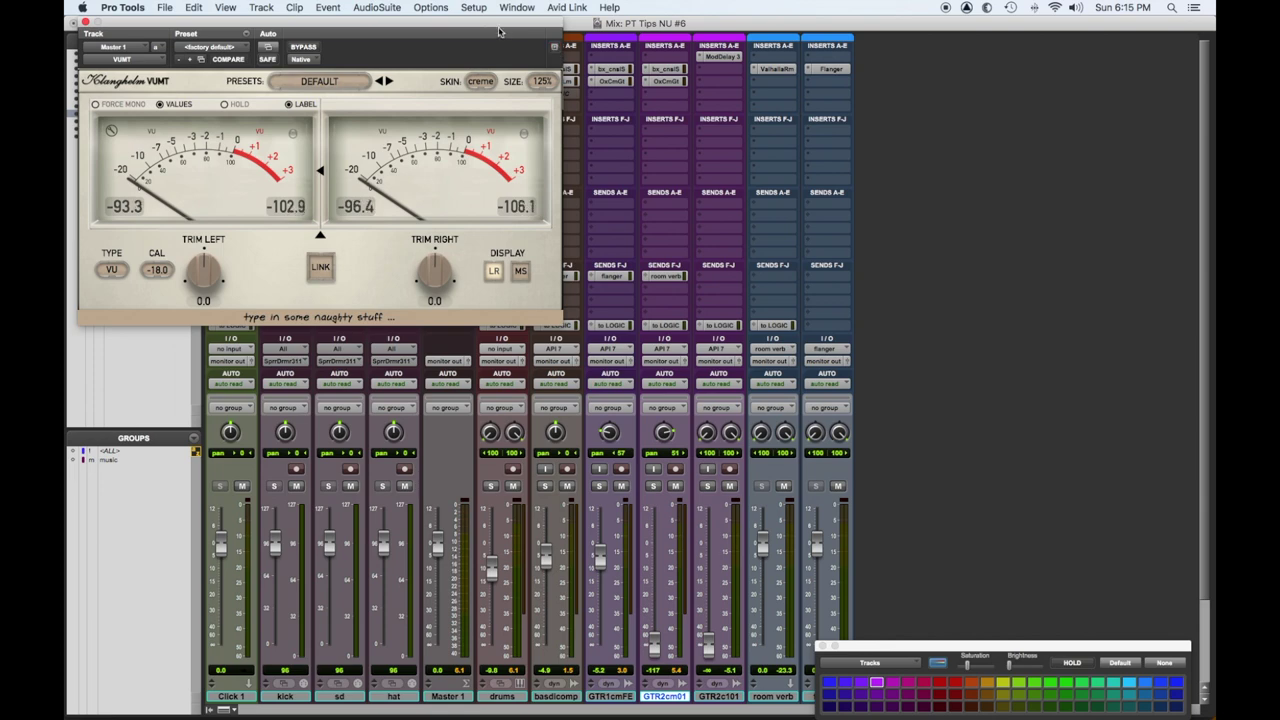
left_click_drag(490, 26, 1025, 30)
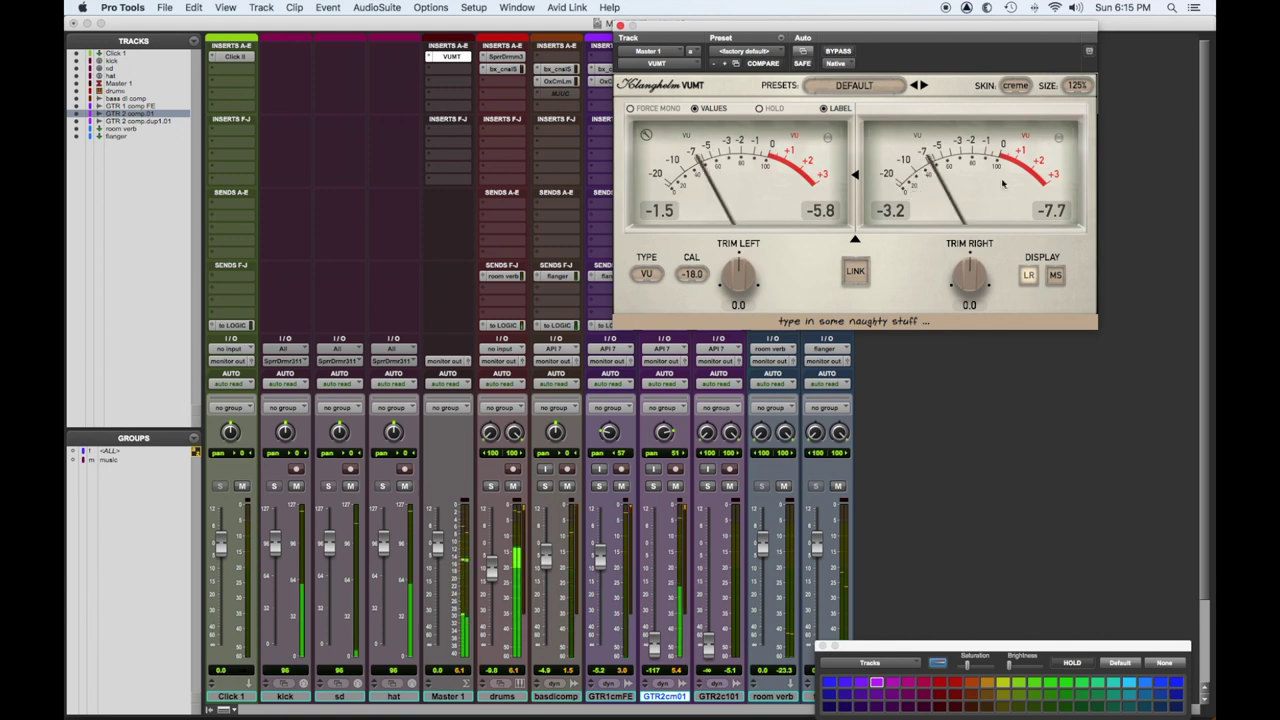
Step: Solo GTR2cm01 and balance its fader against the VU meter, settling near -8.6
left_click(597, 486)
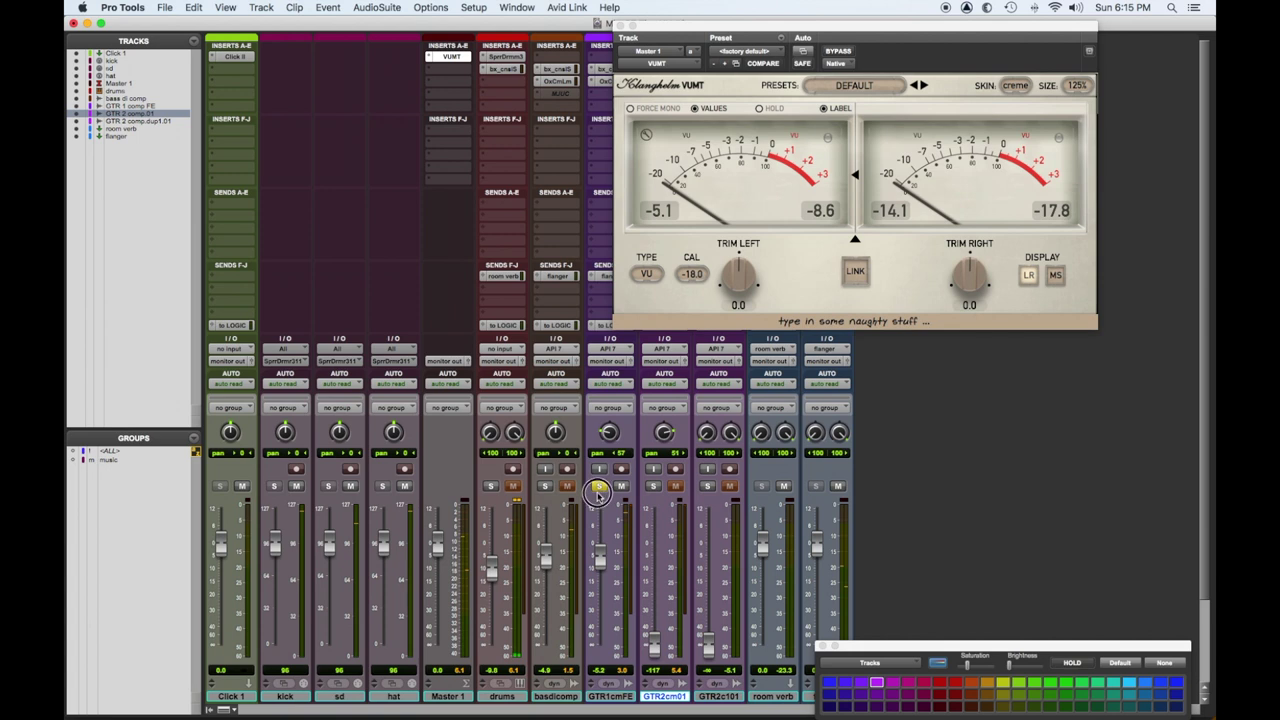
left_click(598, 488)
left_click(654, 486)
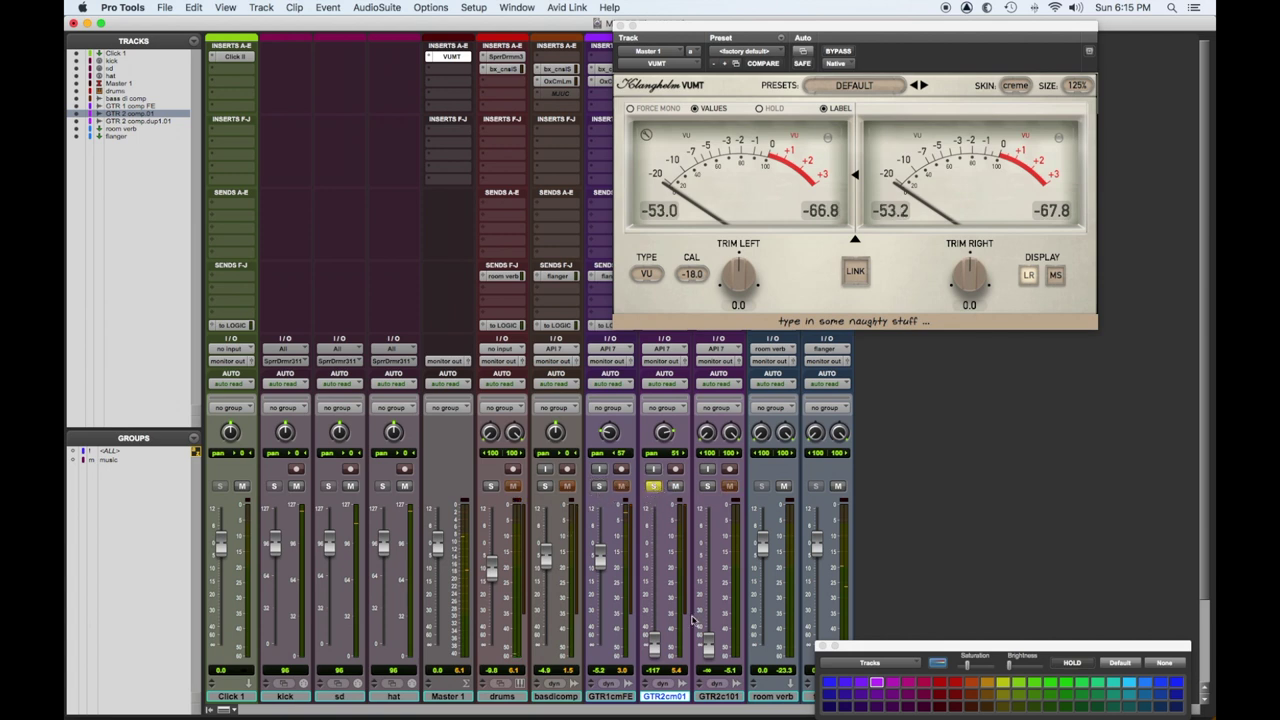
left_click_drag(654, 648, 656, 555)
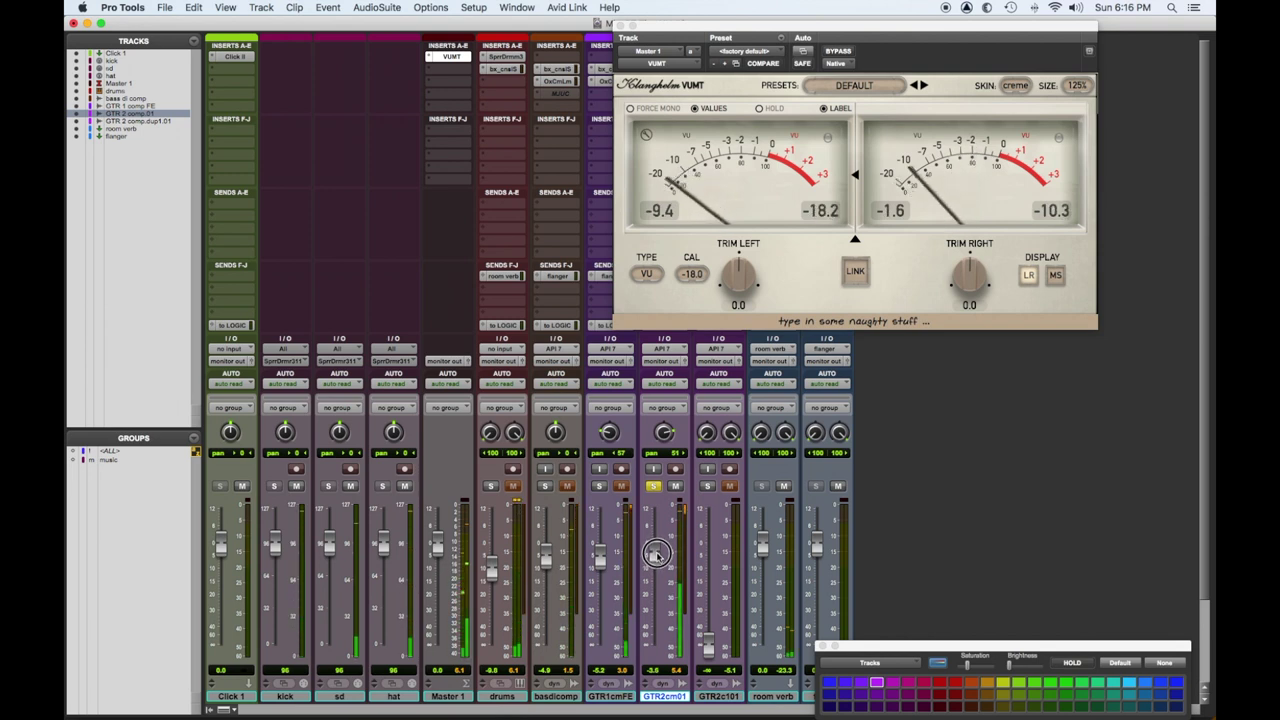
key("space")
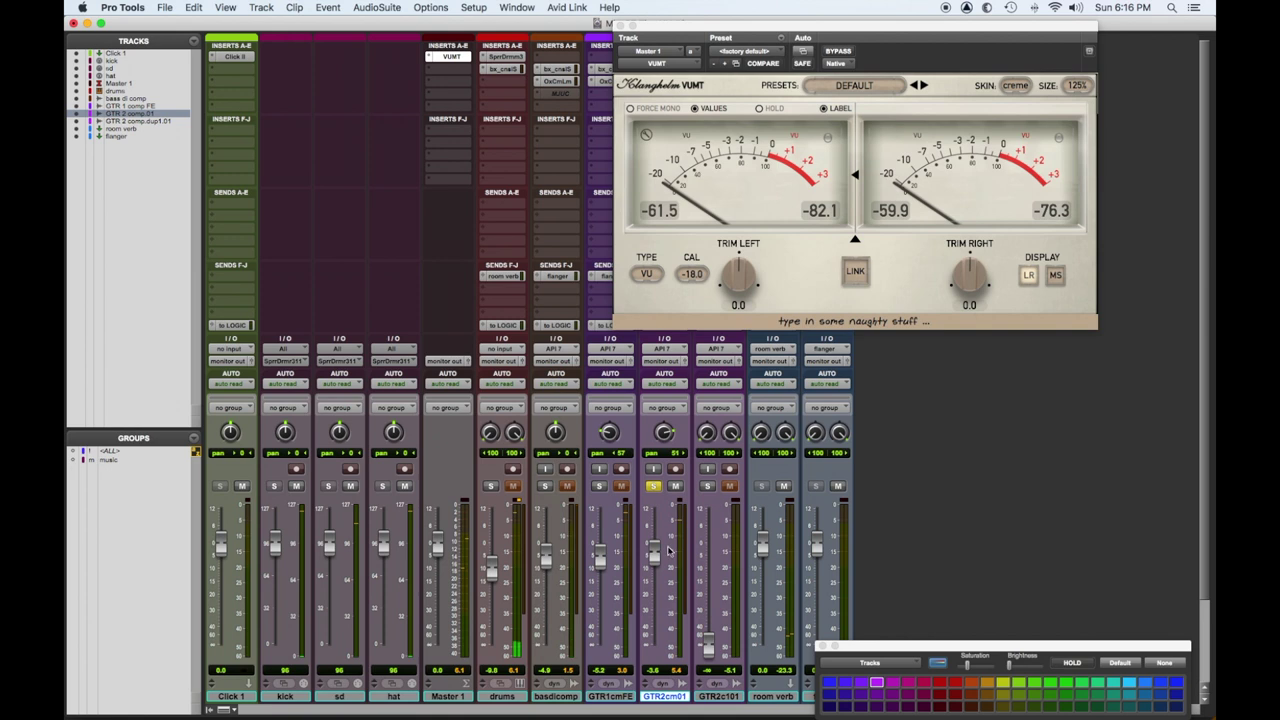
left_click(911, 214)
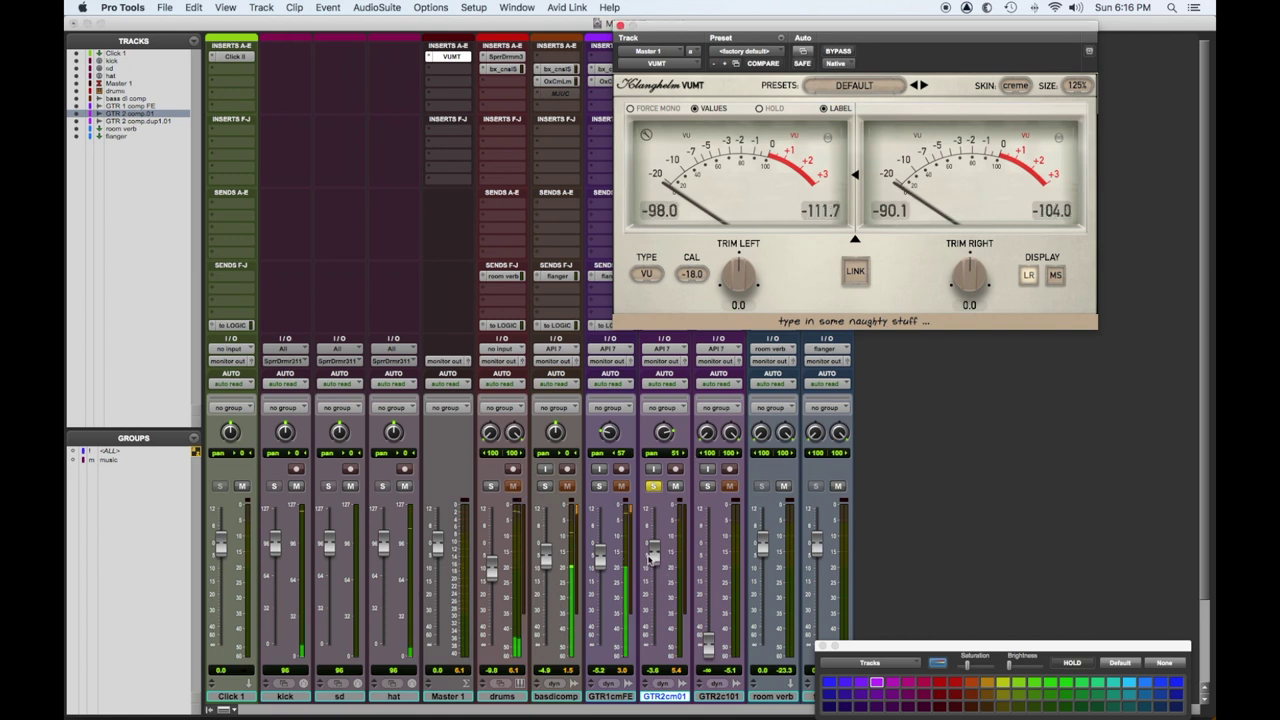
key("space")
left_click_drag(653, 551, 653, 565)
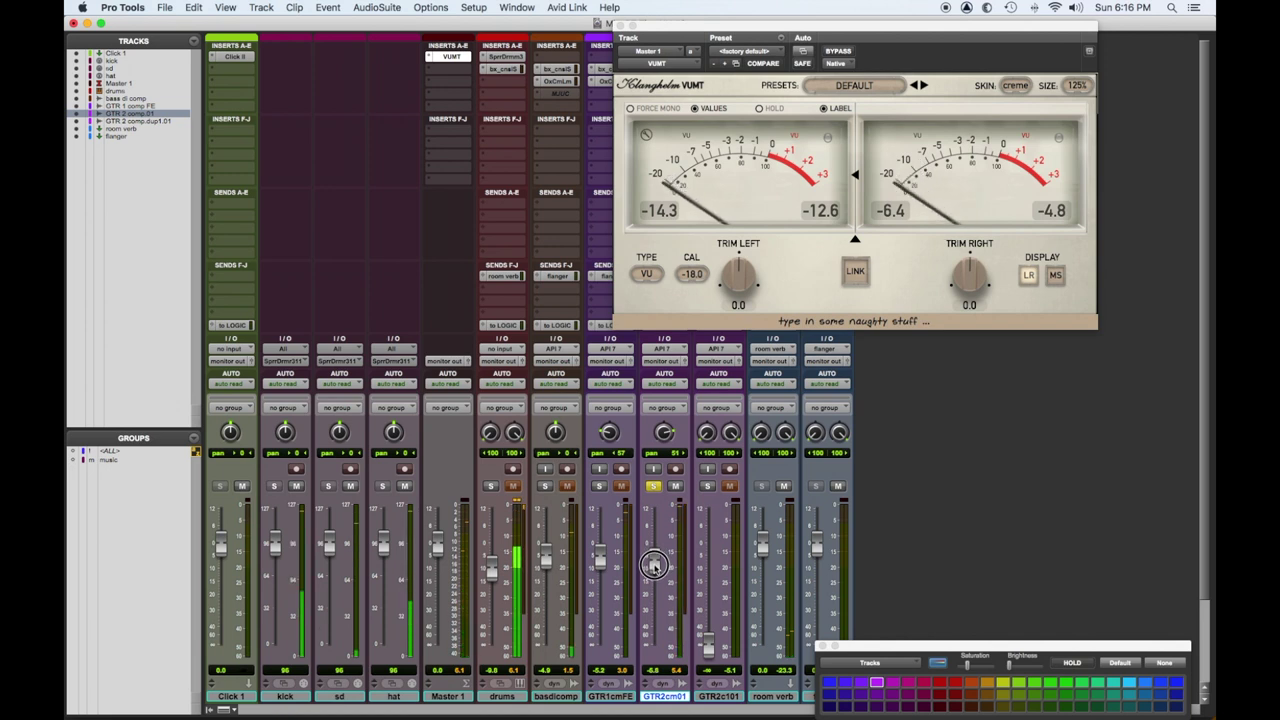
left_click(887, 218)
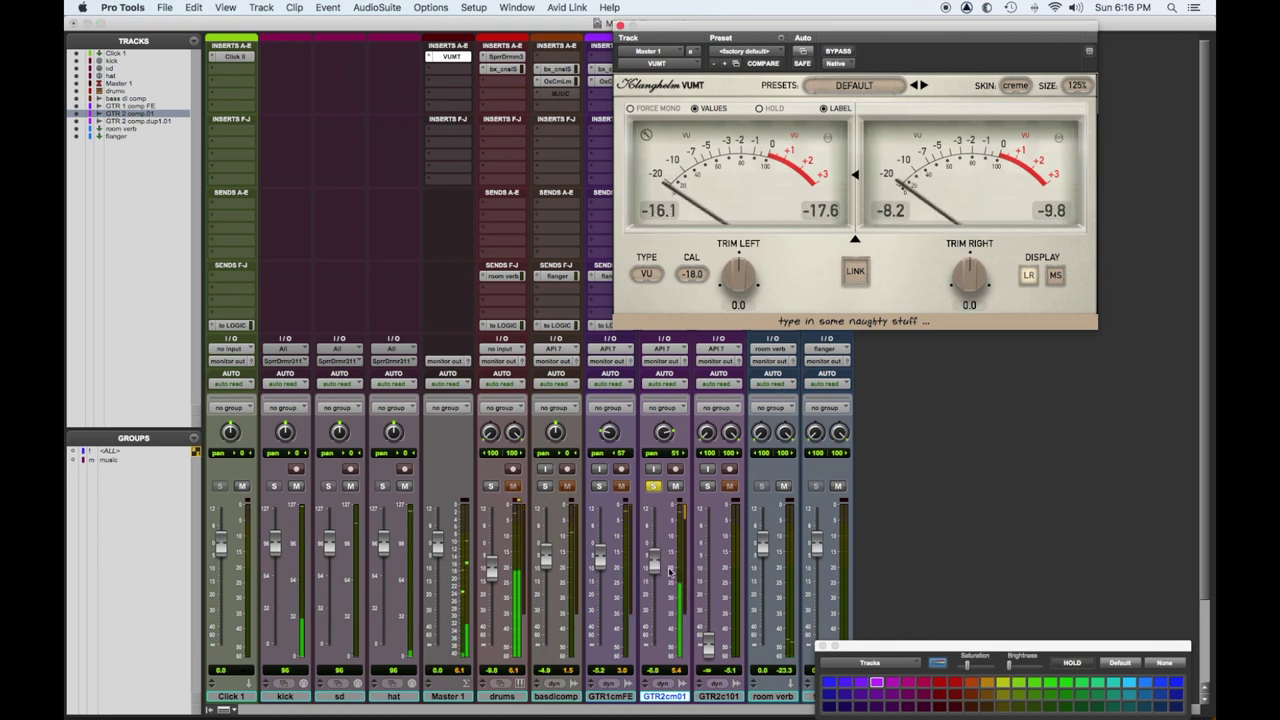
left_click(653, 566)
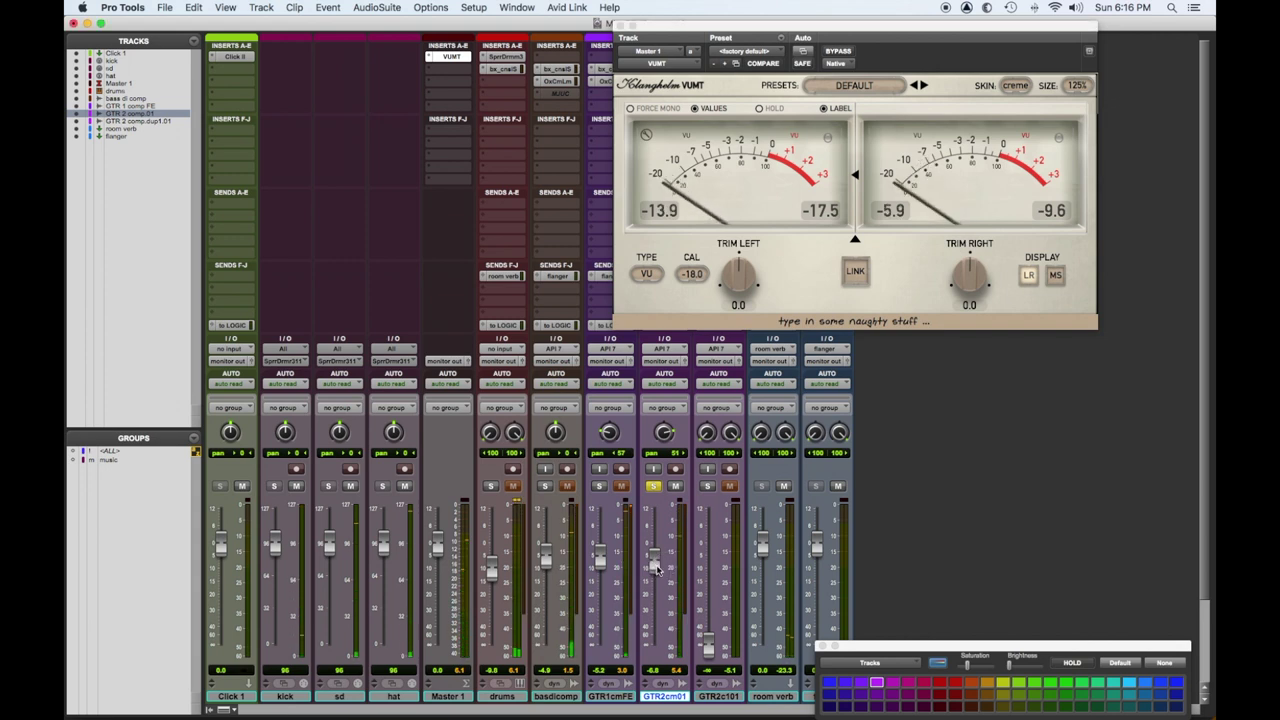
Step: Solo both guitars, raise GTR2cm01 to -7.0, and group-select both guitar tracks
left_click(653, 487)
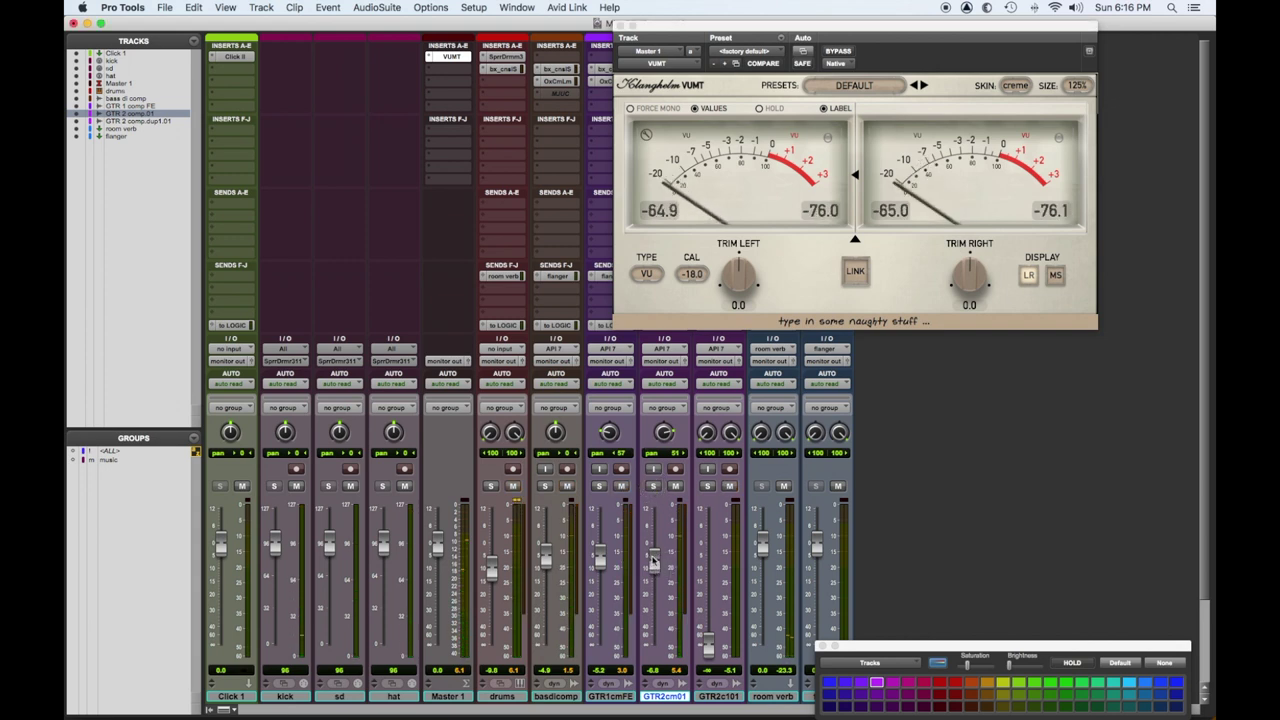
left_click(653, 487)
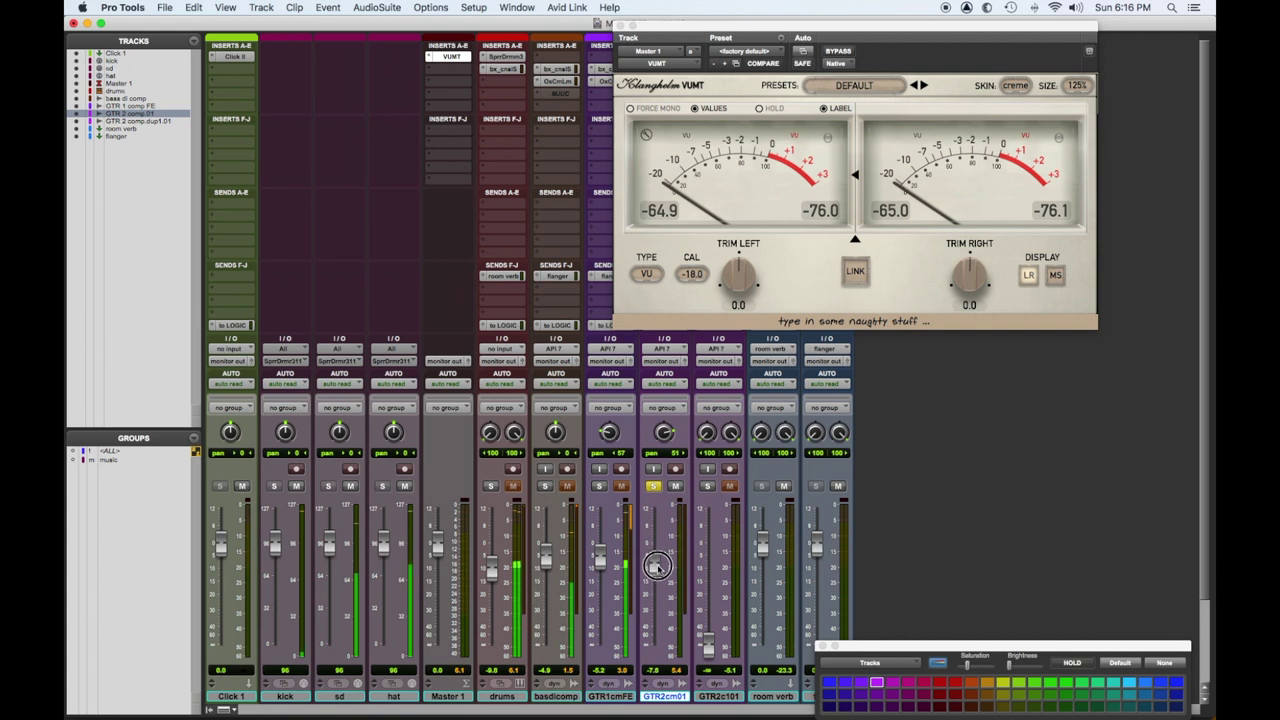
left_click(653, 487)
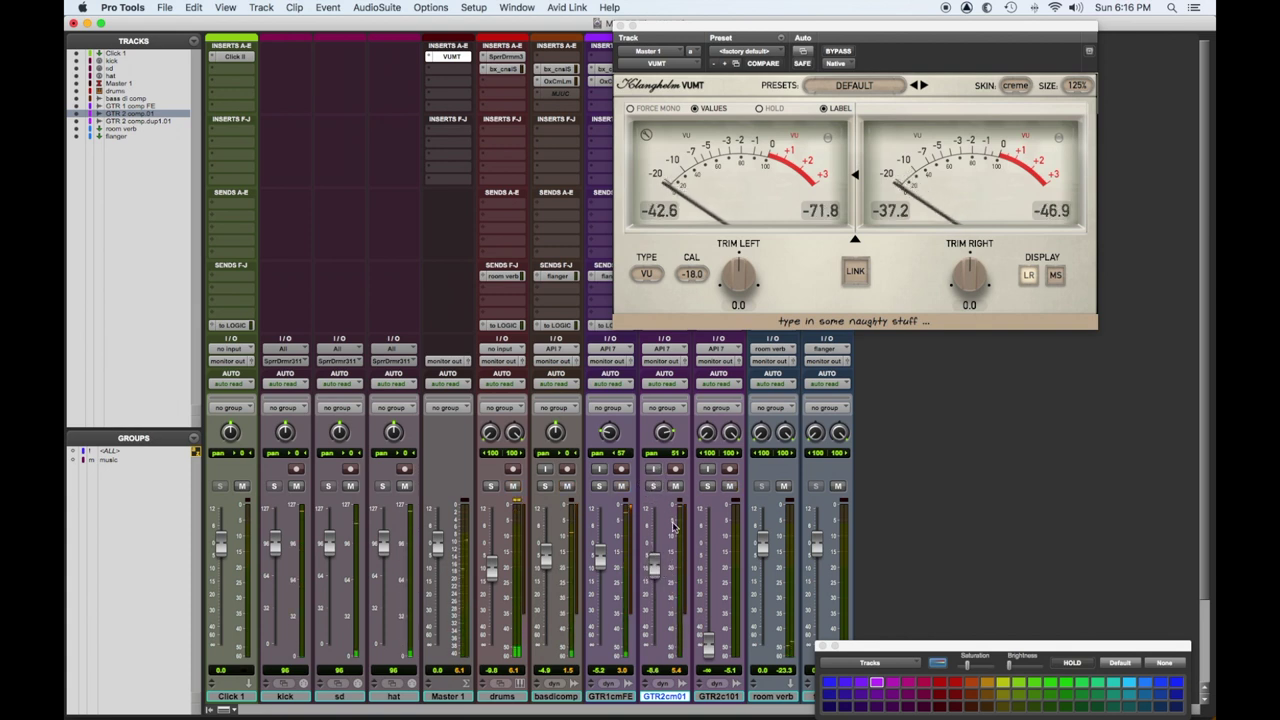
left_click(598, 487)
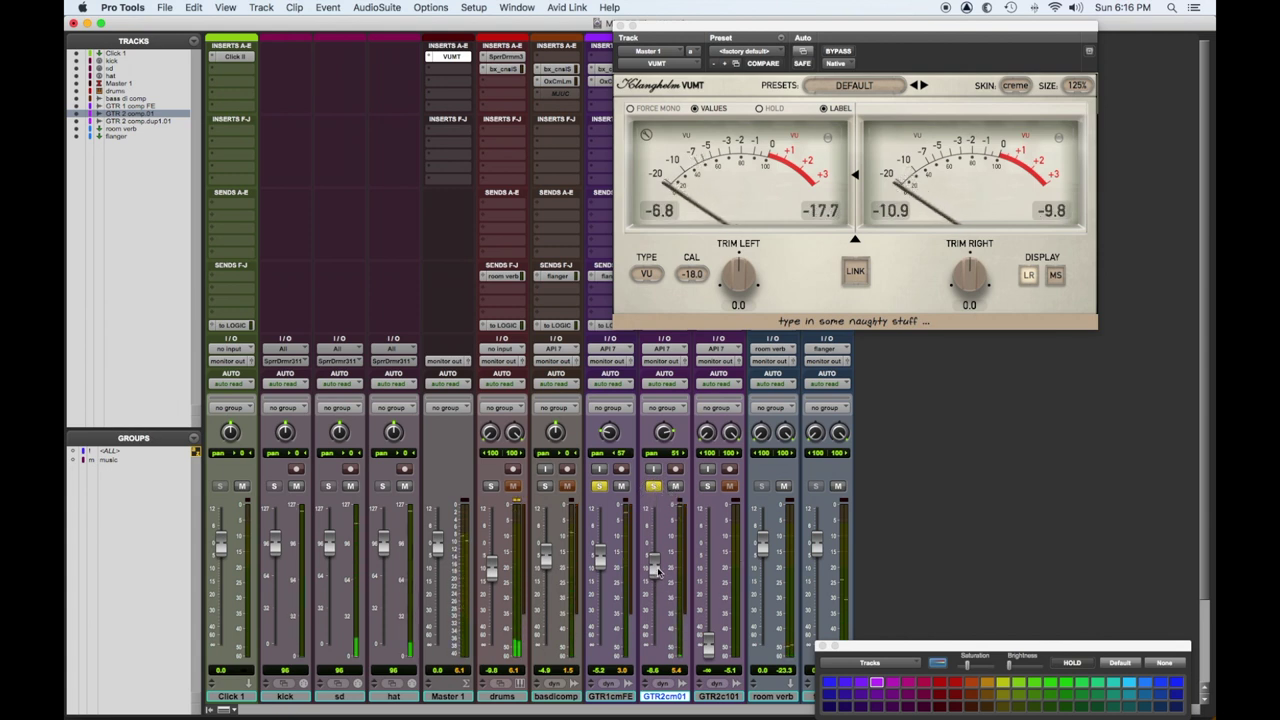
left_click_drag(655, 569, 657, 565)
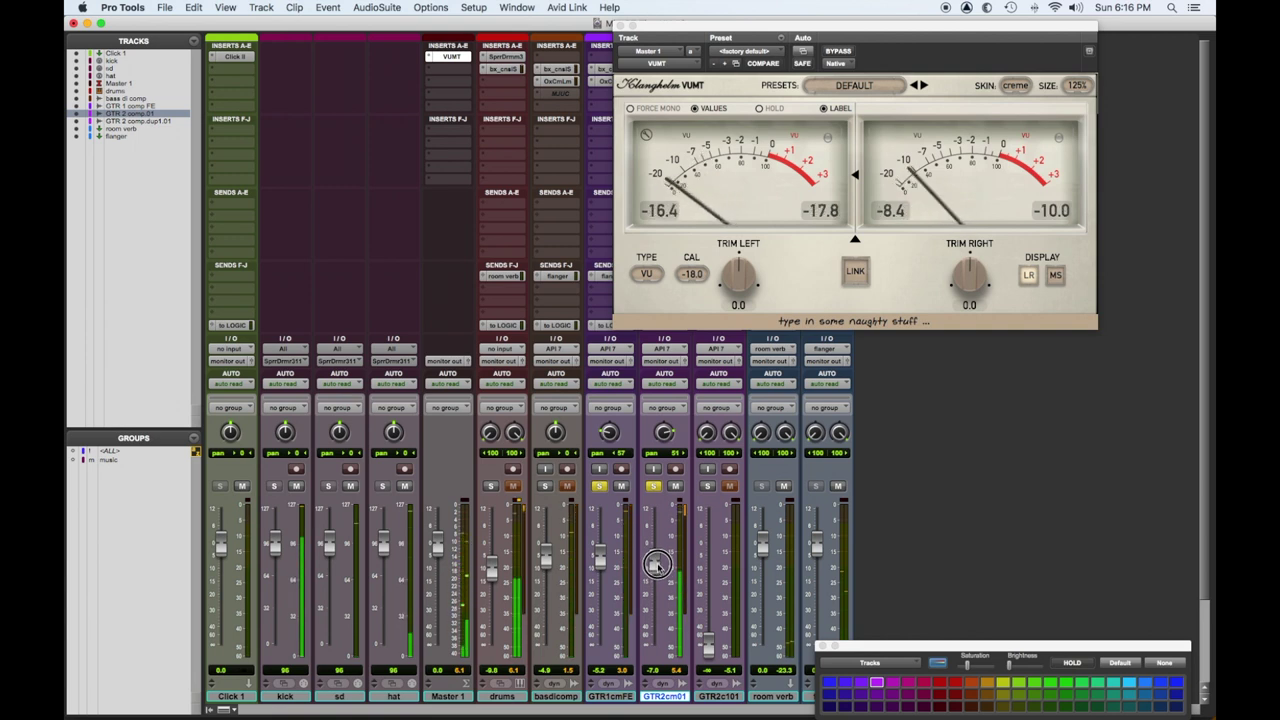
left_click_drag(659, 565, 665, 552)
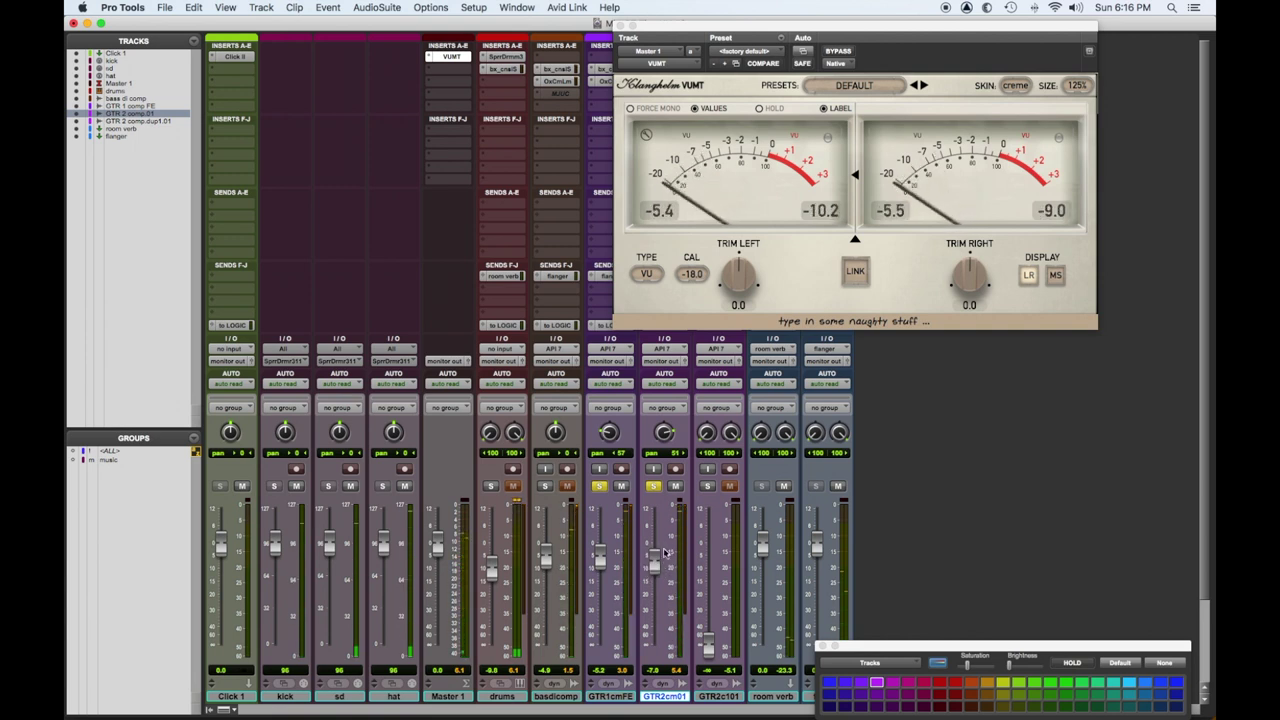
left_click(619, 698, "shift")
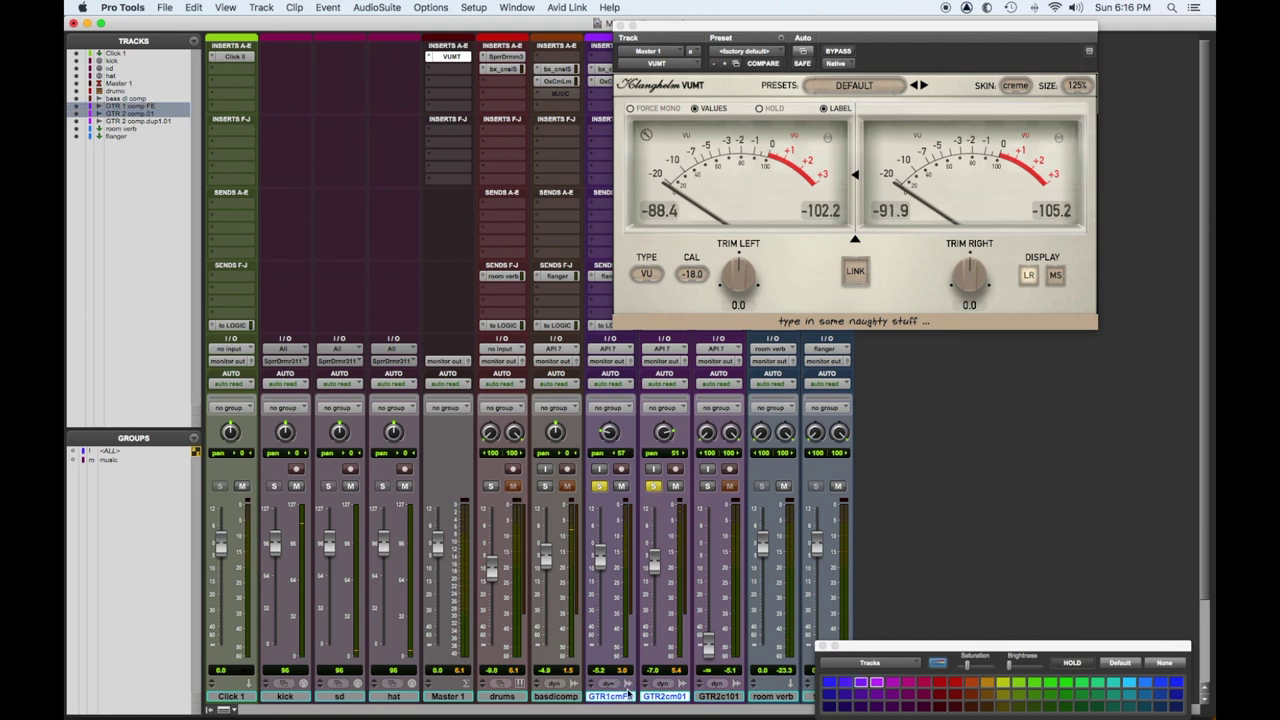
key("super+g")
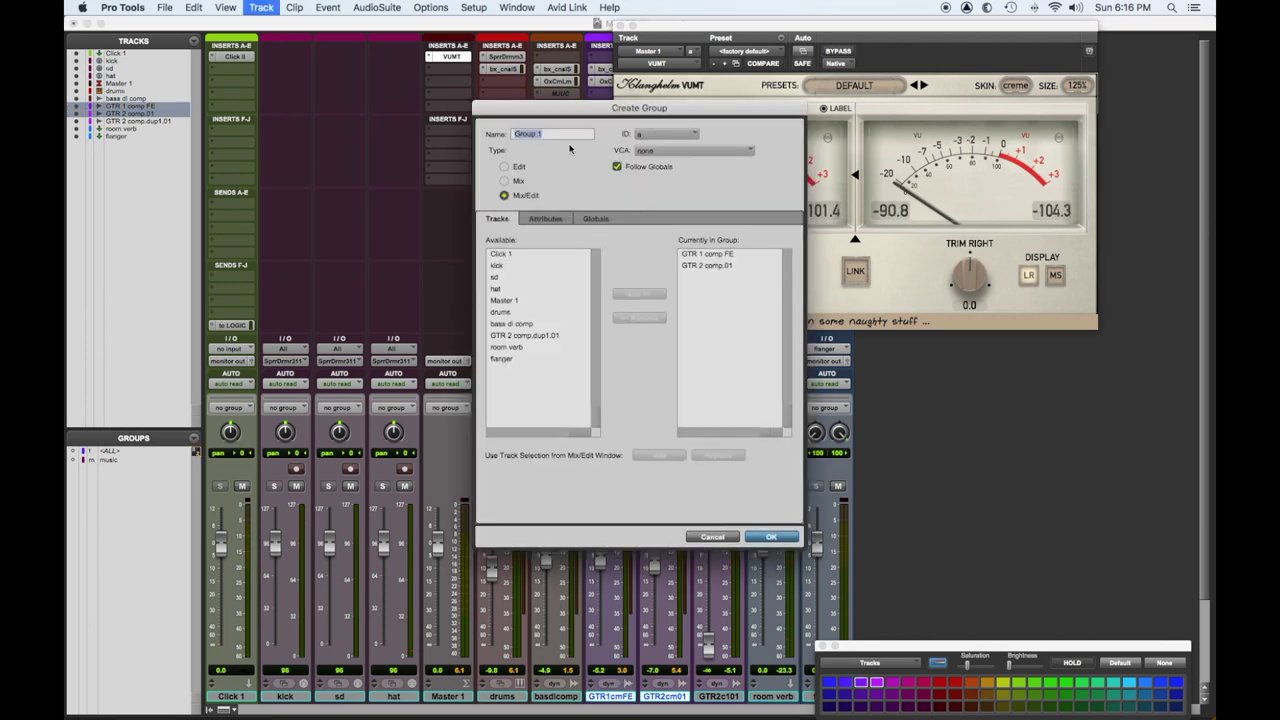
Step: Create the GTRS Mix/Edit group for the two guitars with group ID g
type("GTRS")
left_click(667, 134)
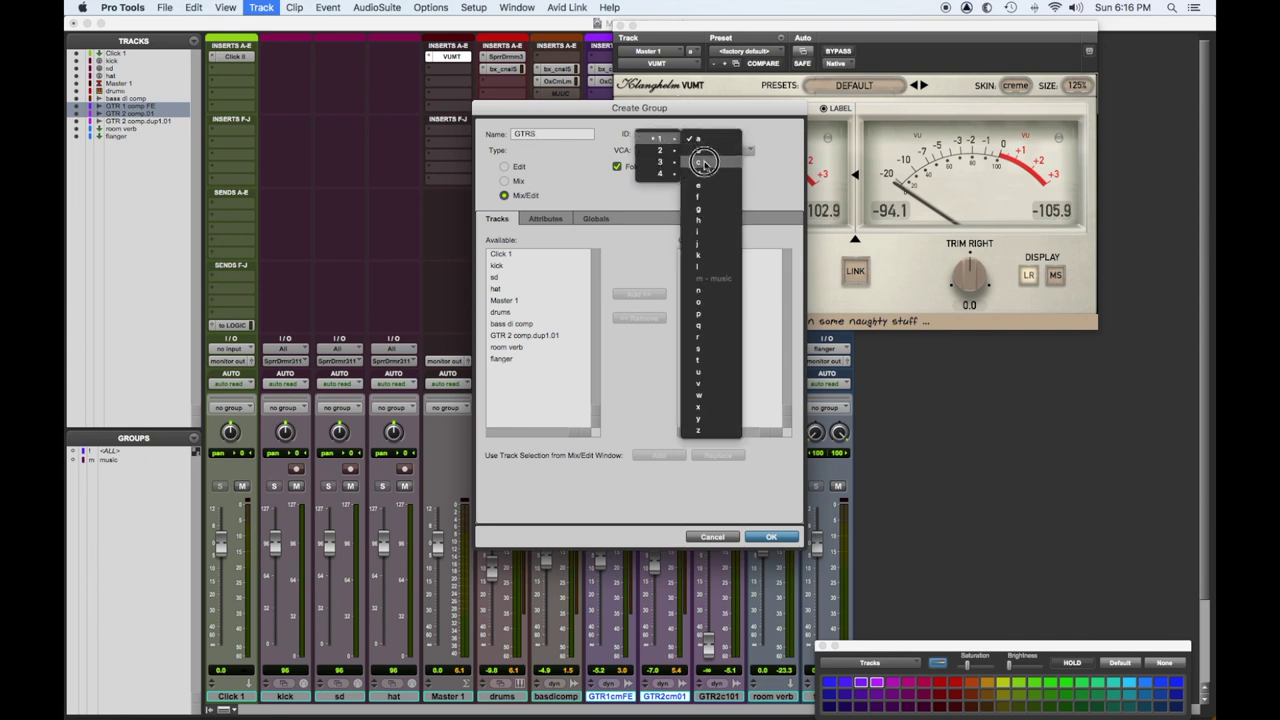
left_click(708, 207)
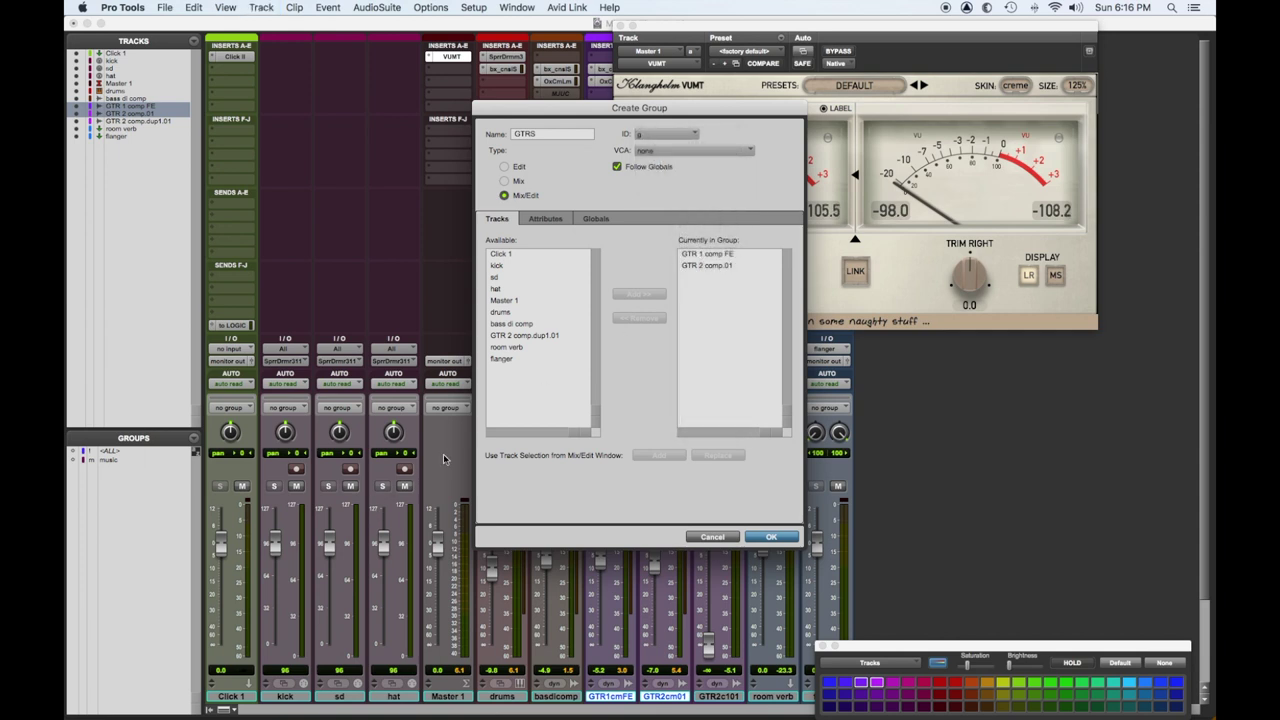
left_click(764, 537)
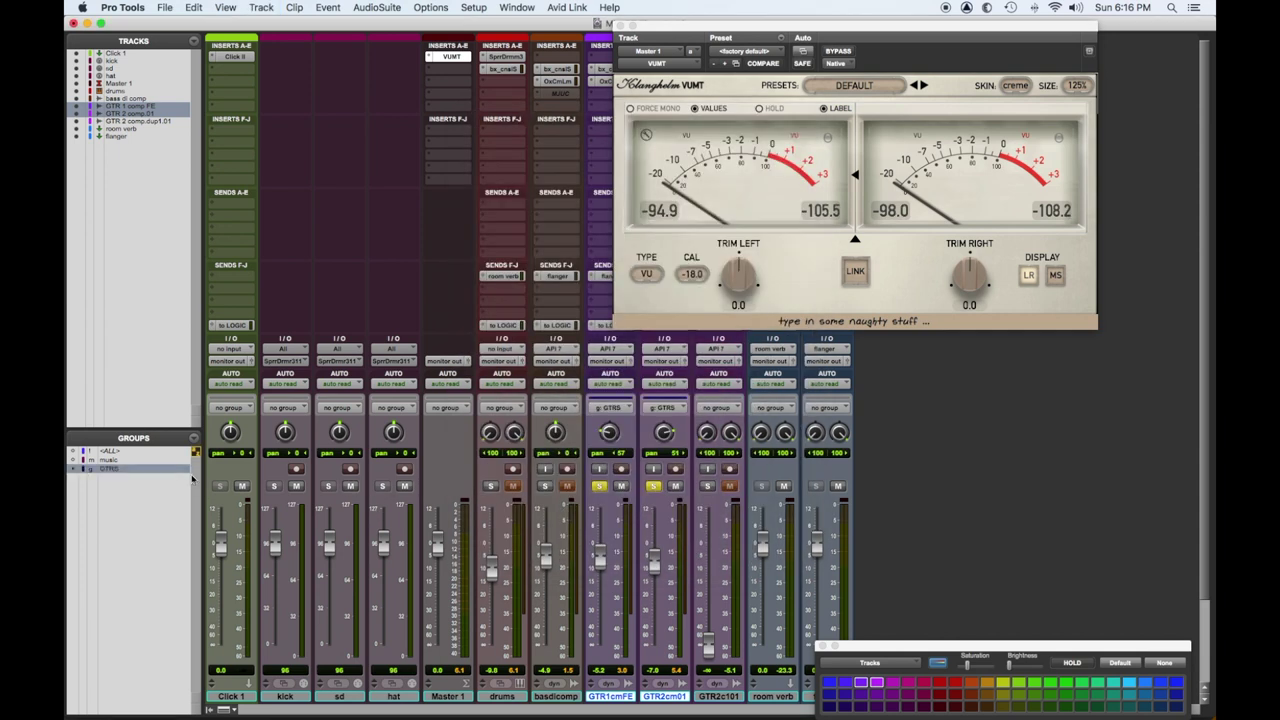
Step: Group drums and bass di comp as 'drum & bass' with ID d, then play the mix
left_click(560, 697)
left_click(503, 697, "shift")
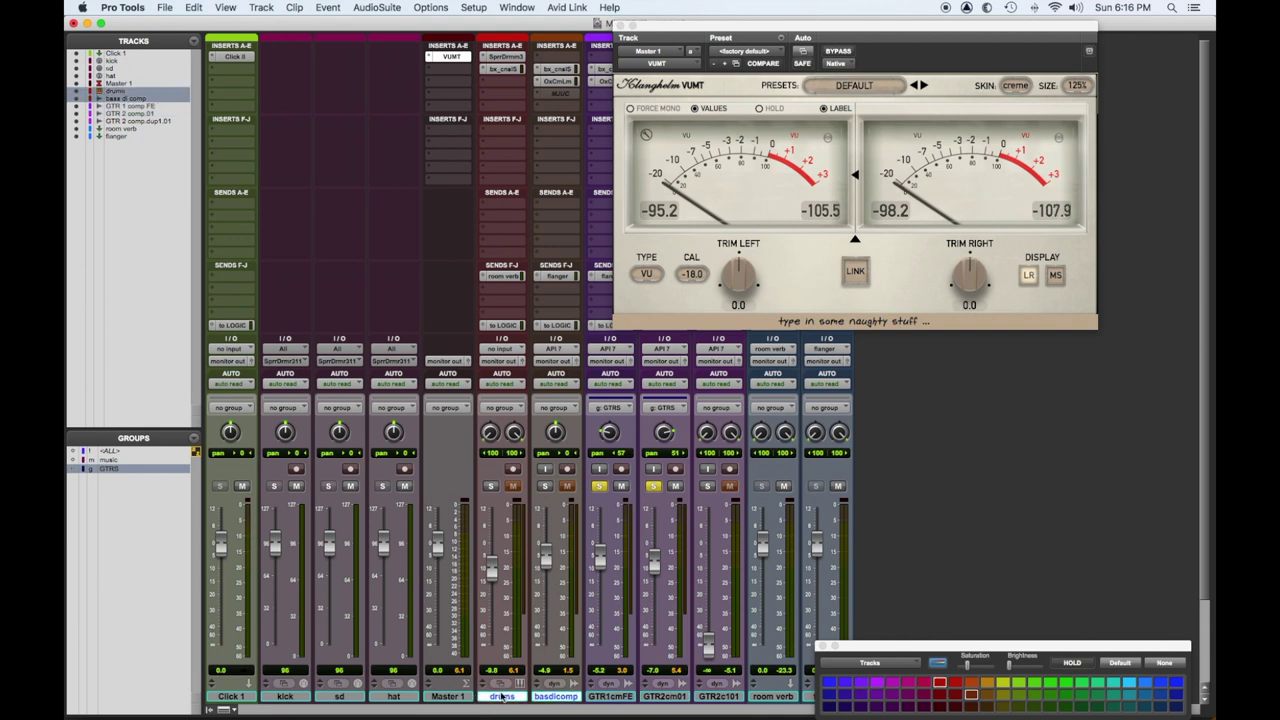
key("super+g")
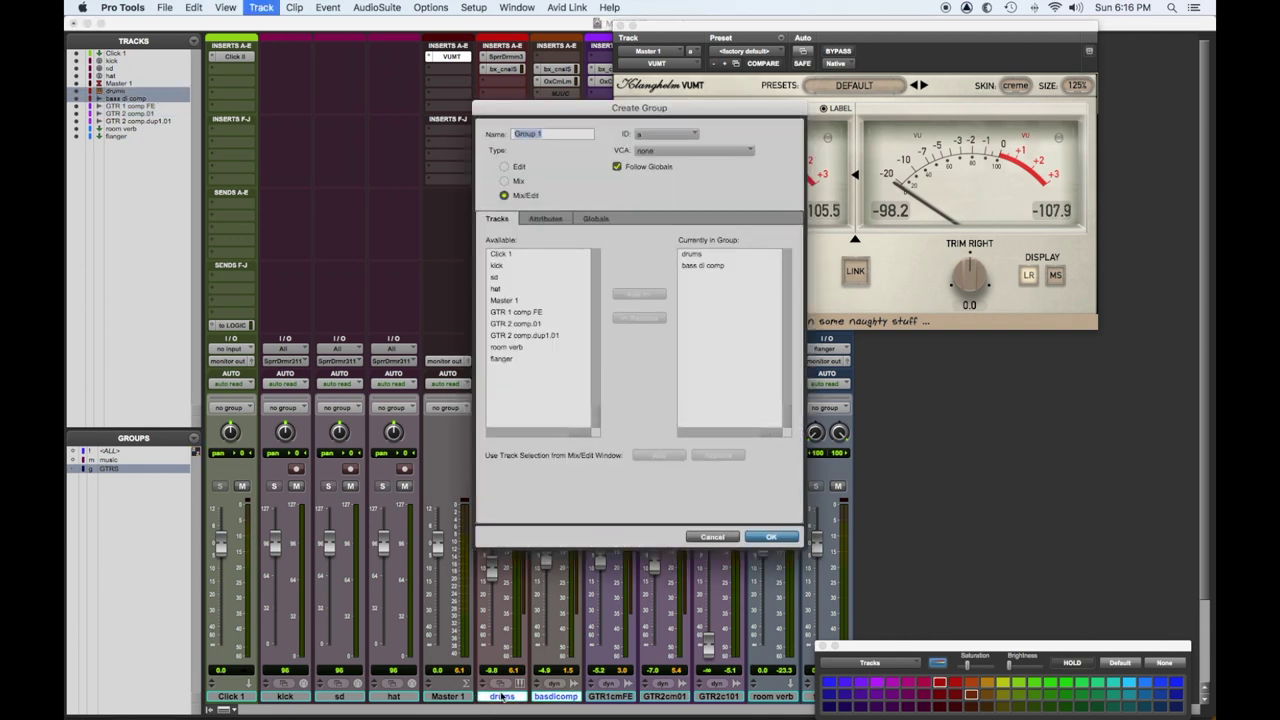
left_click(679, 133)
left_click(726, 176)
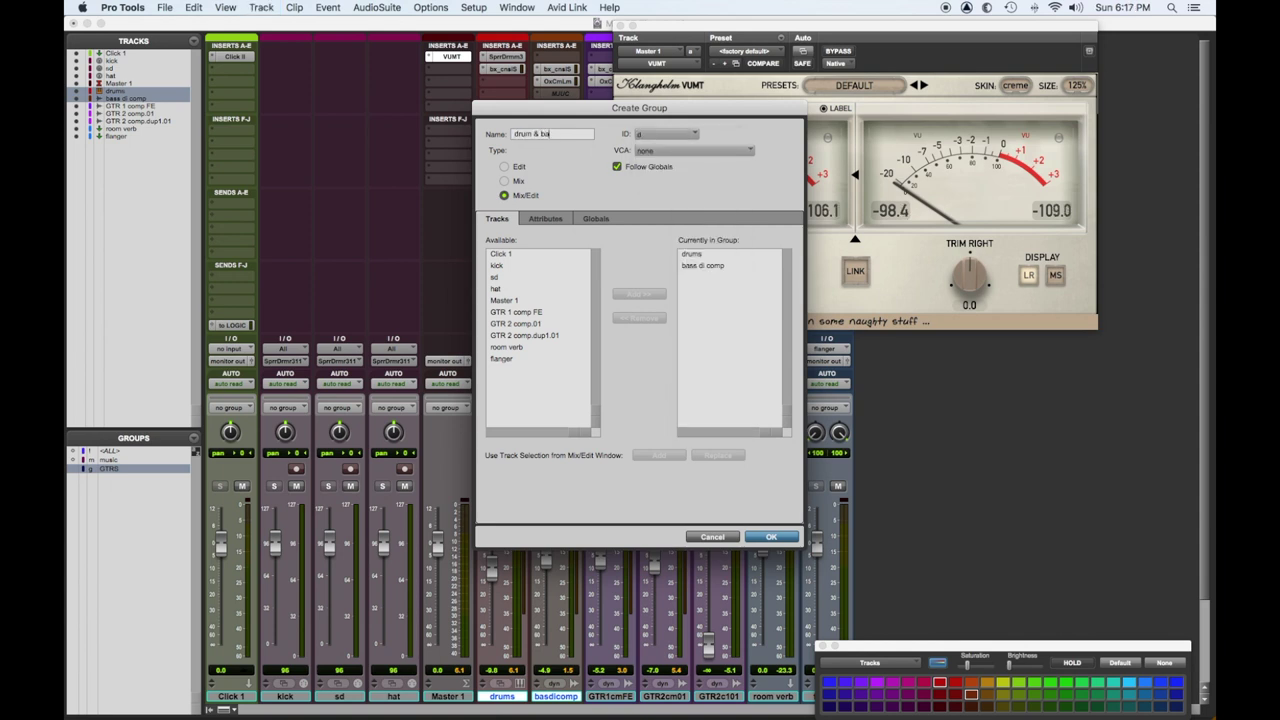
key("Return")
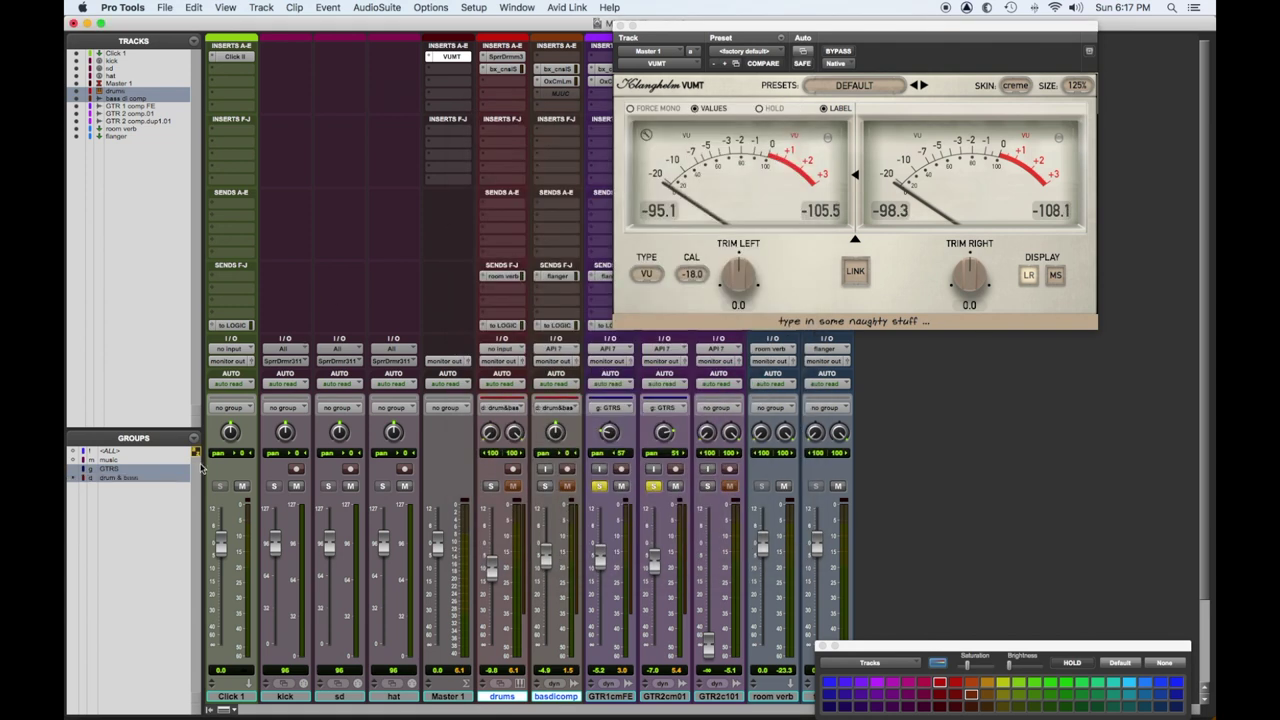
key("space")
Step: Solo the drums, then clear all solos and switch off the groups
left_click(491, 485)
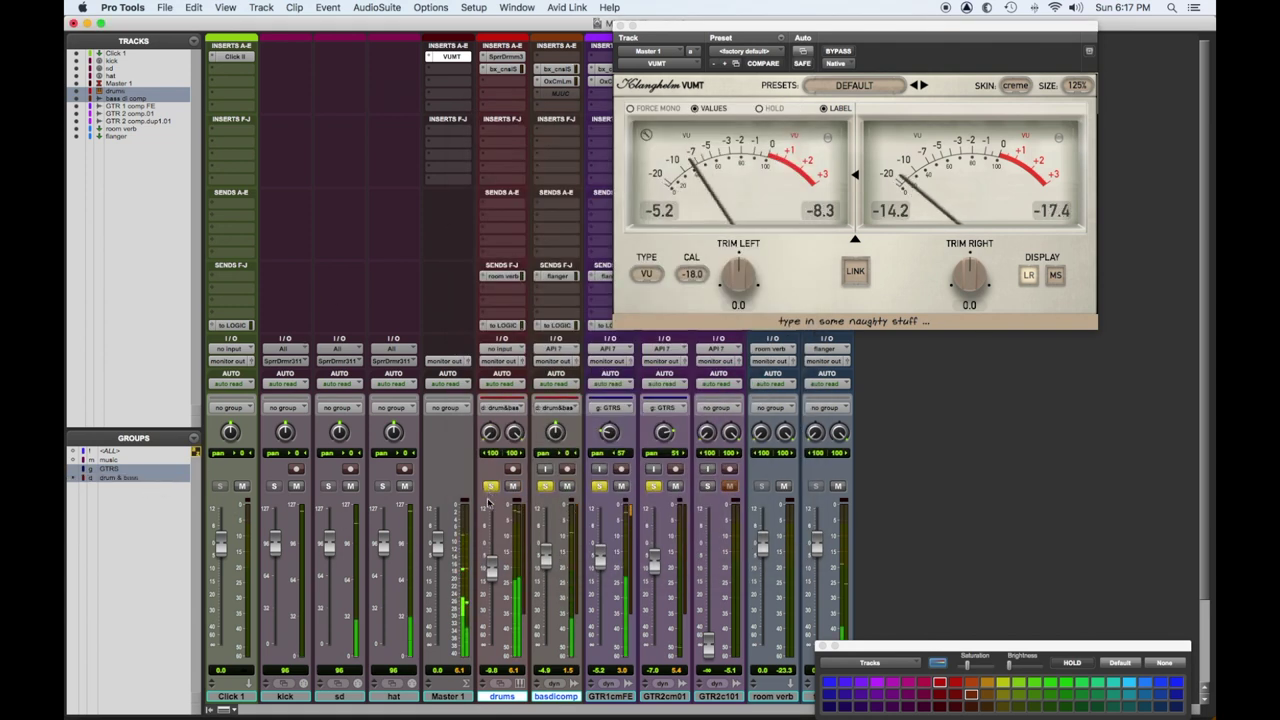
left_click(599, 486)
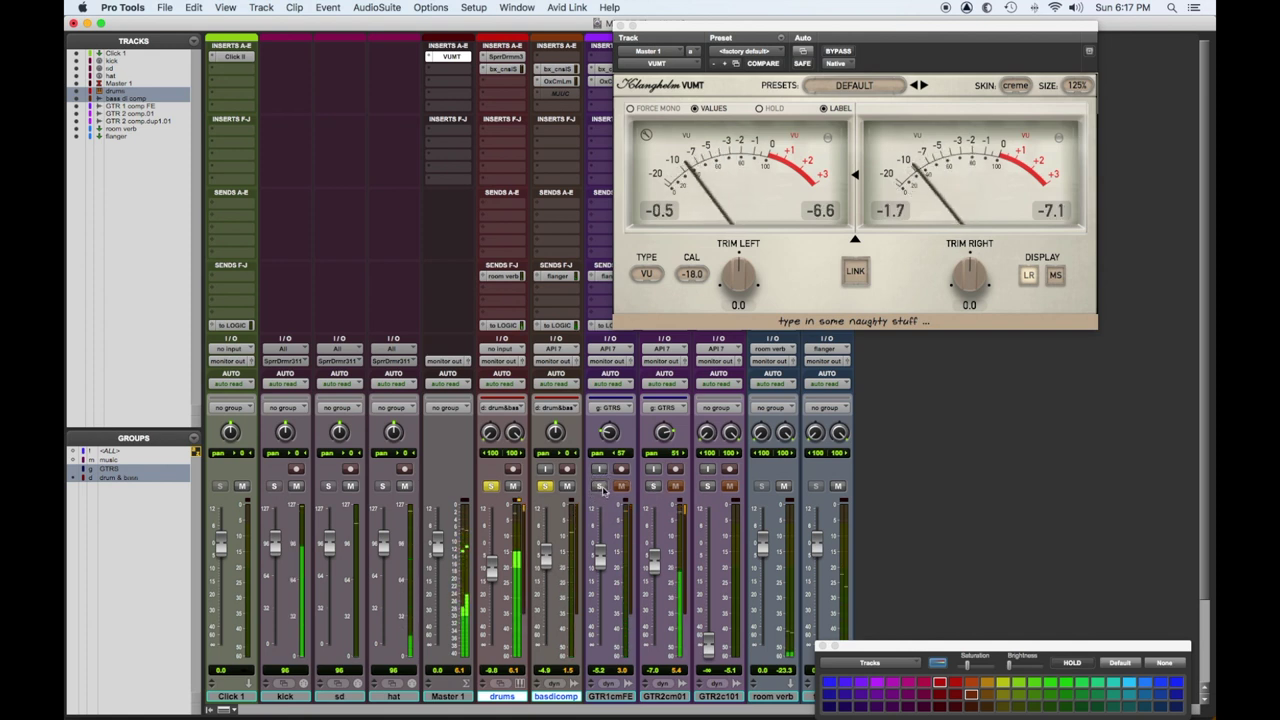
left_click(549, 488)
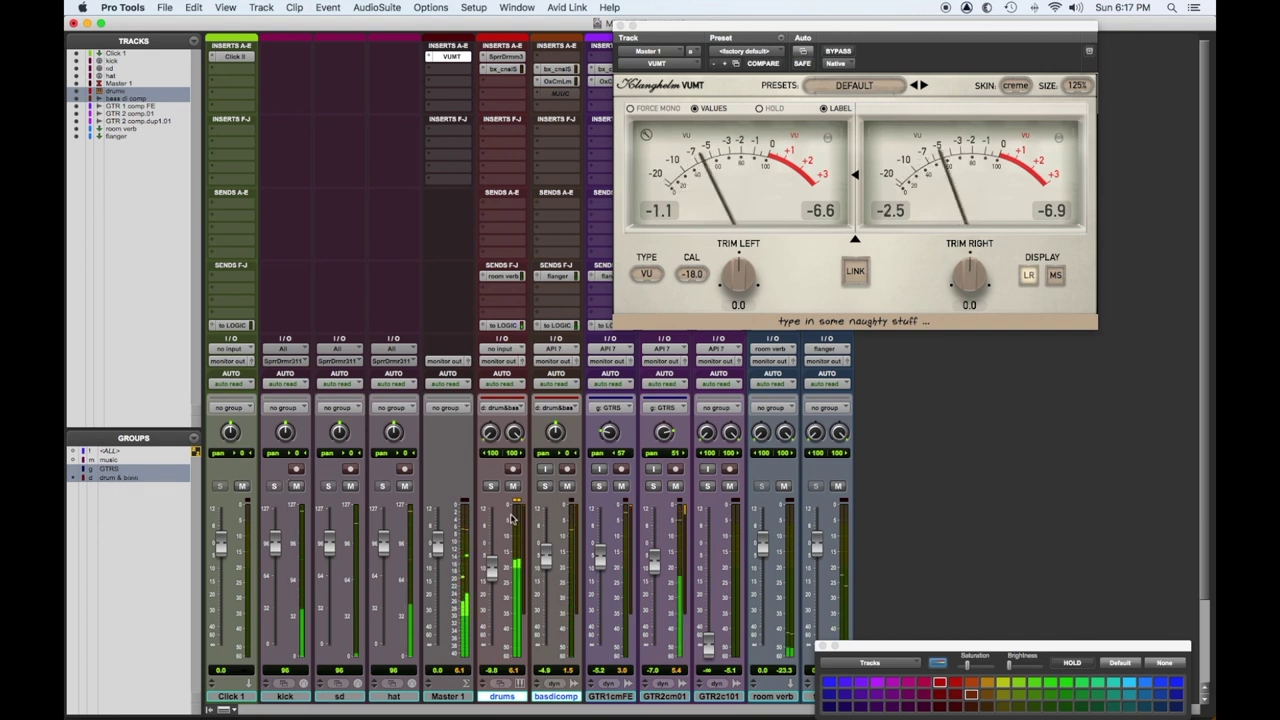
left_click(120, 478)
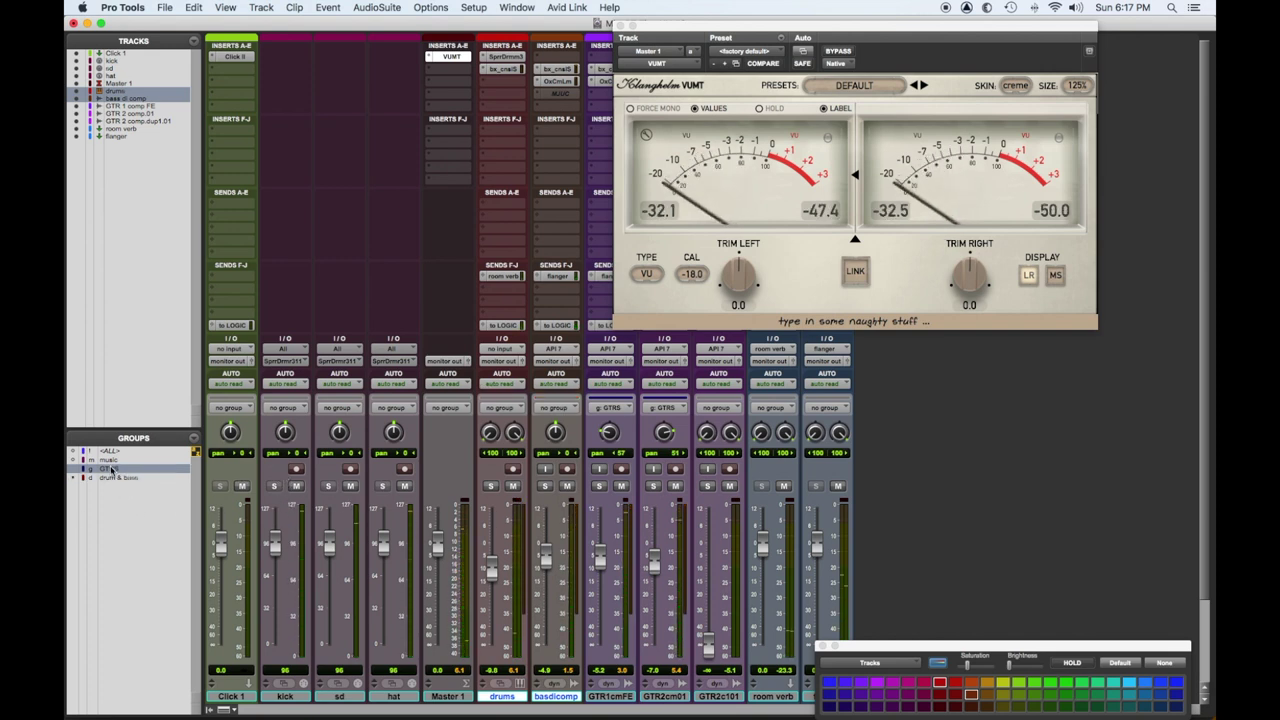
left_click(112, 469)
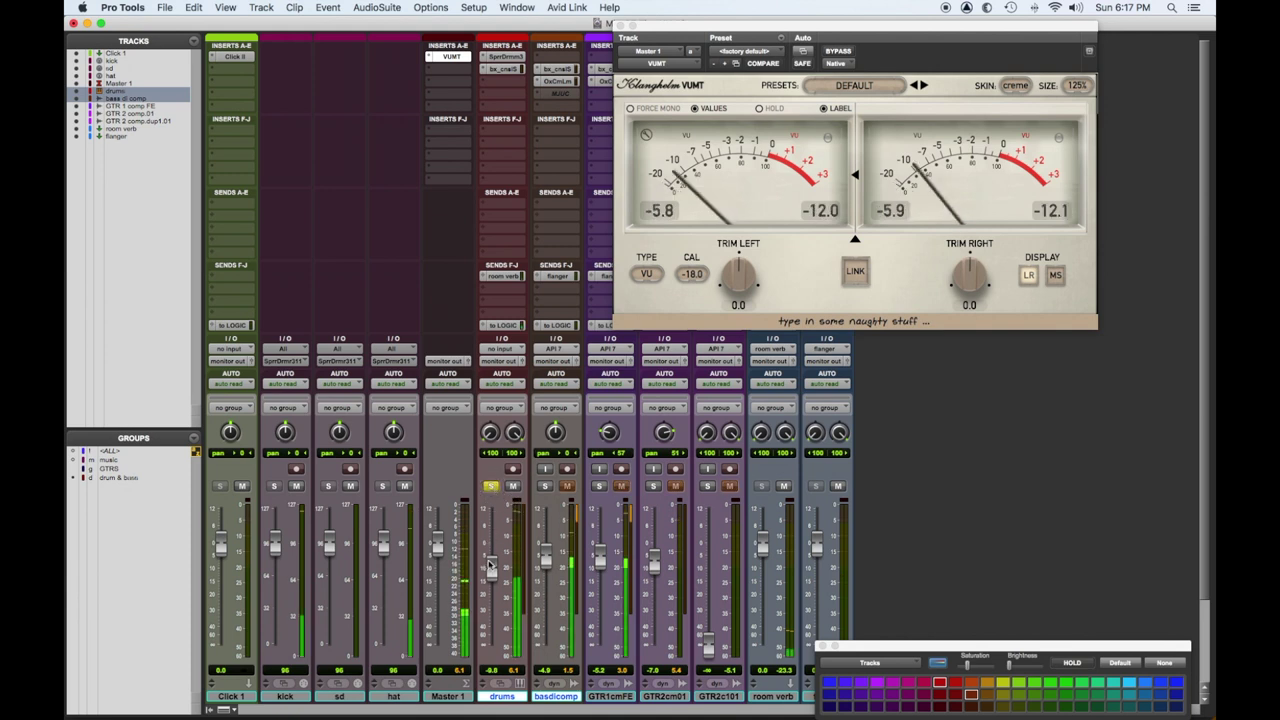
Step: Raise the drums fader to -8.4 and re-enable the GTRS guitar group
left_click_drag(493, 569, 492, 564)
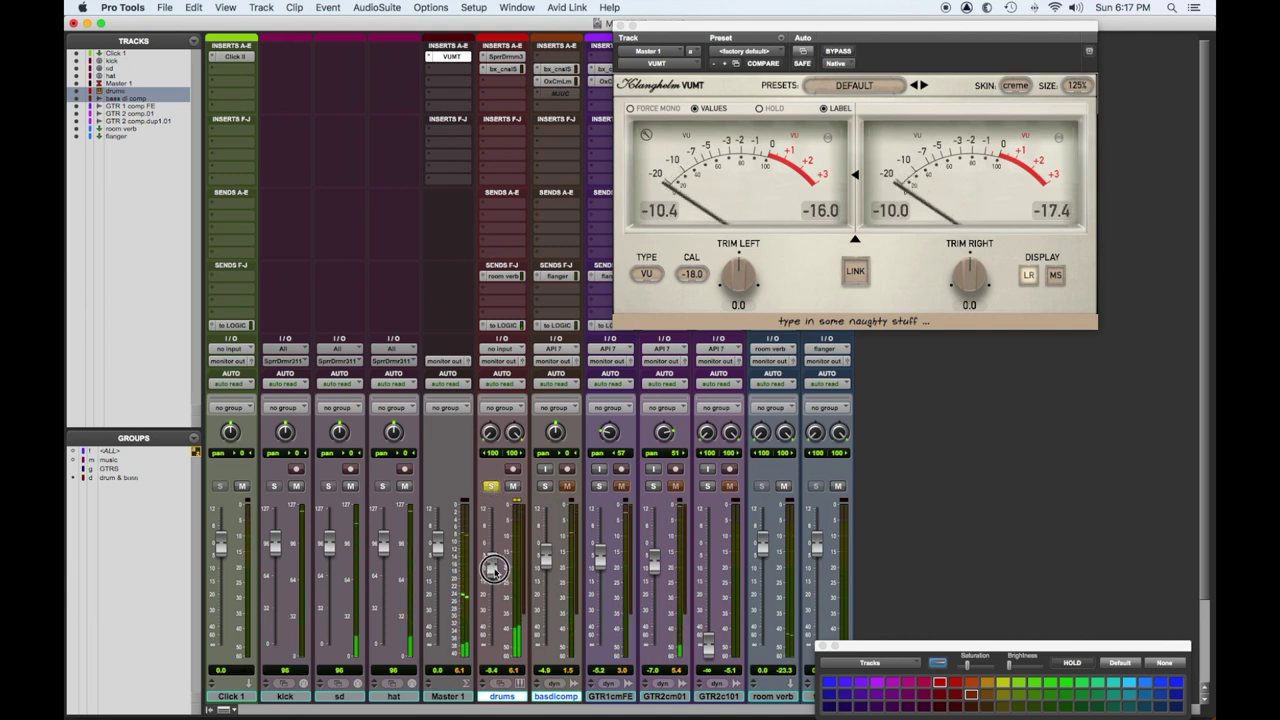
left_click(490, 486)
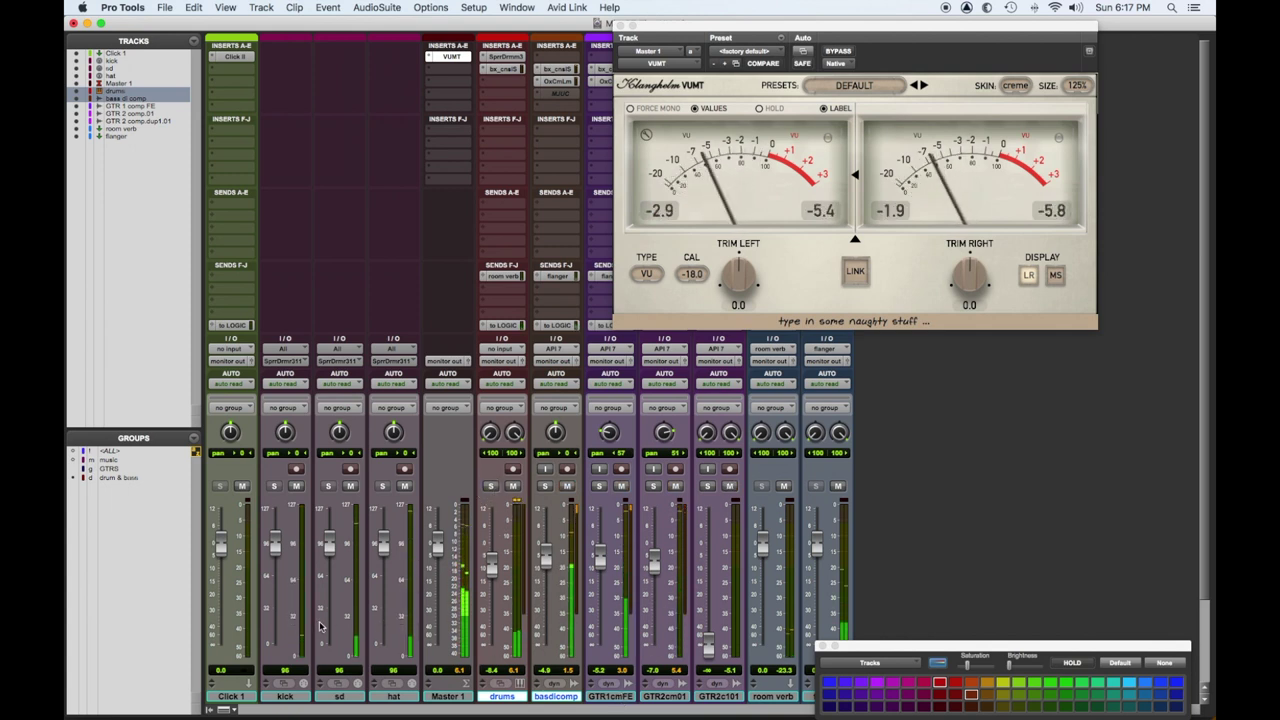
key("g")
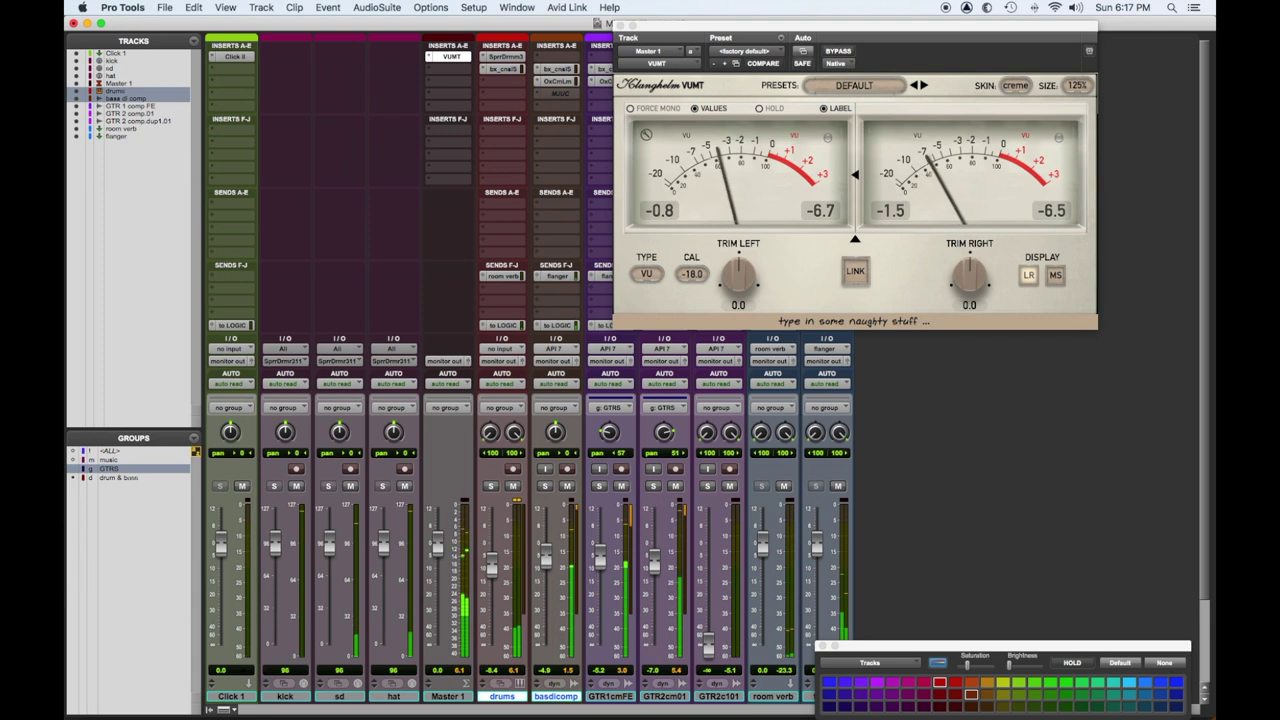
left_click(75, 469)
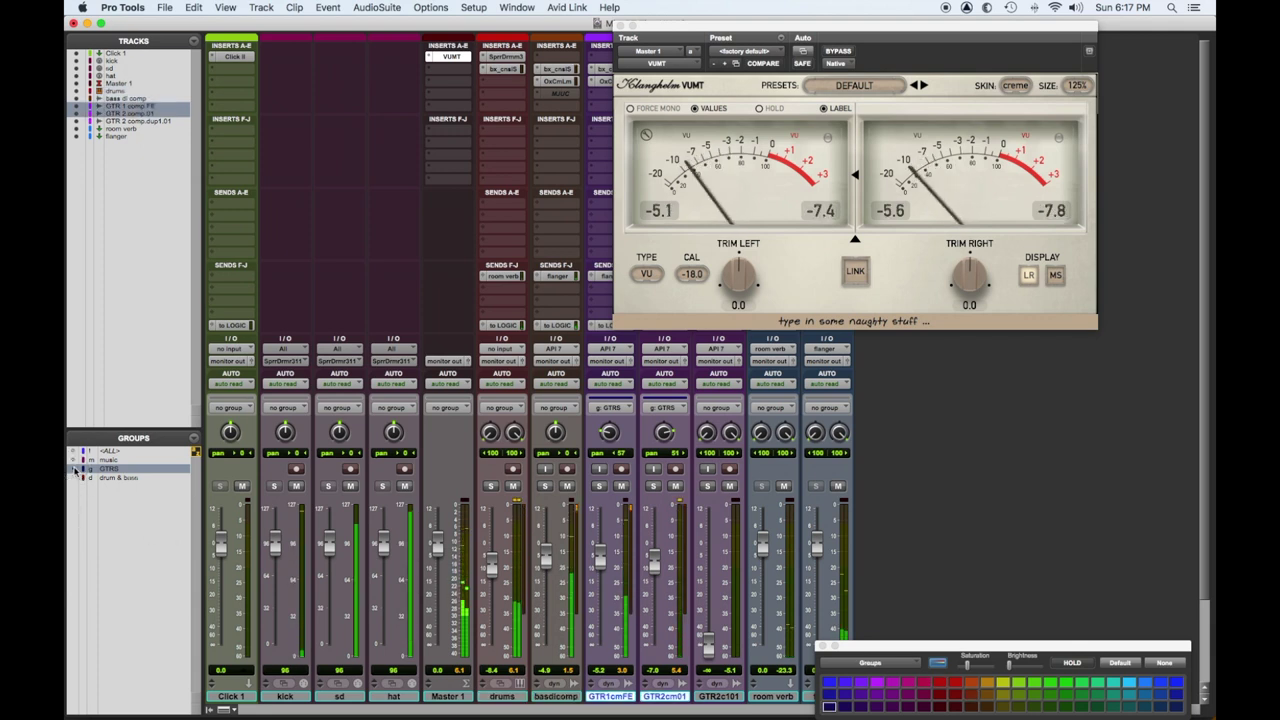